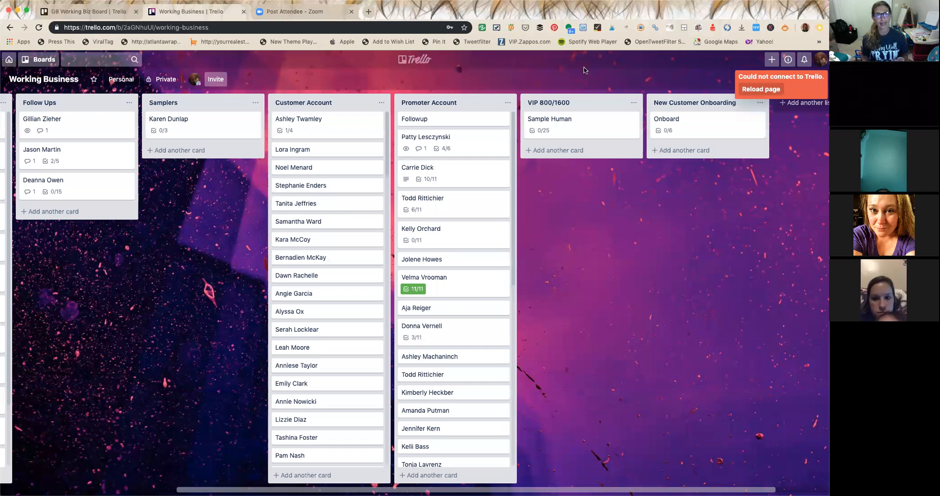
Reload the disconnected Working Business board and close the Sample Human card.
click(389, 28)
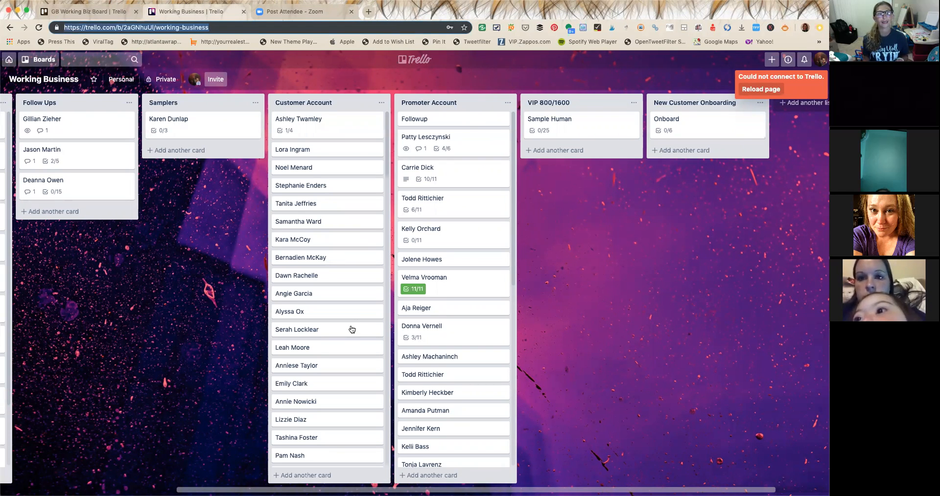
click(759, 91)
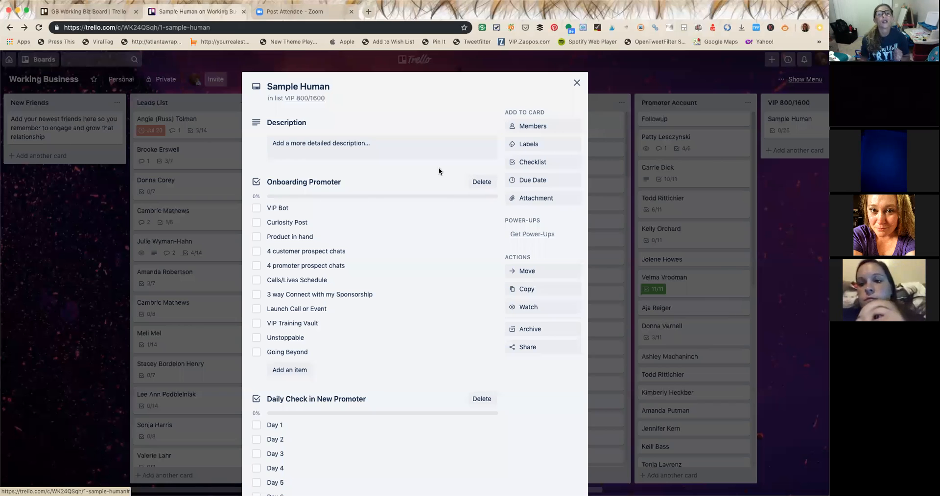
click(577, 83)
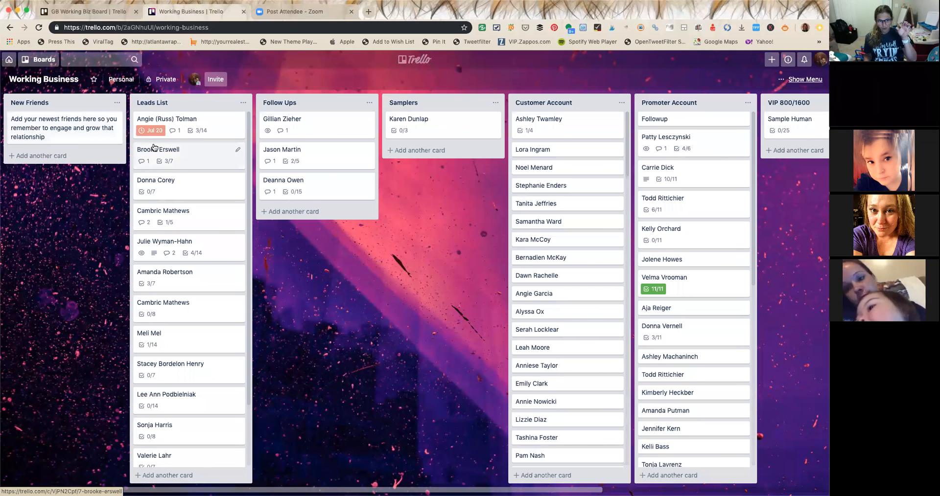
Open the first card in the Leads List and mark its "3 way connection" checklist item complete.
scroll(162, 245, down, 3)
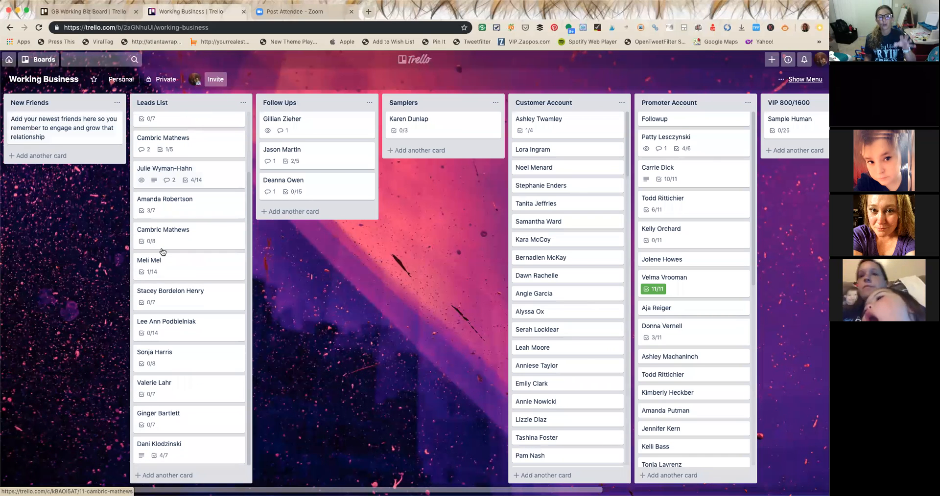
scroll(162, 252, up, 3)
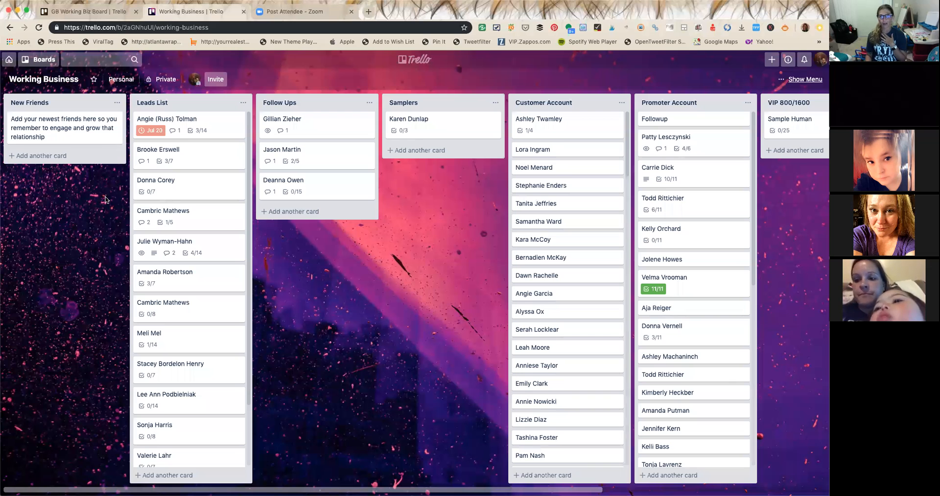
click(229, 125)
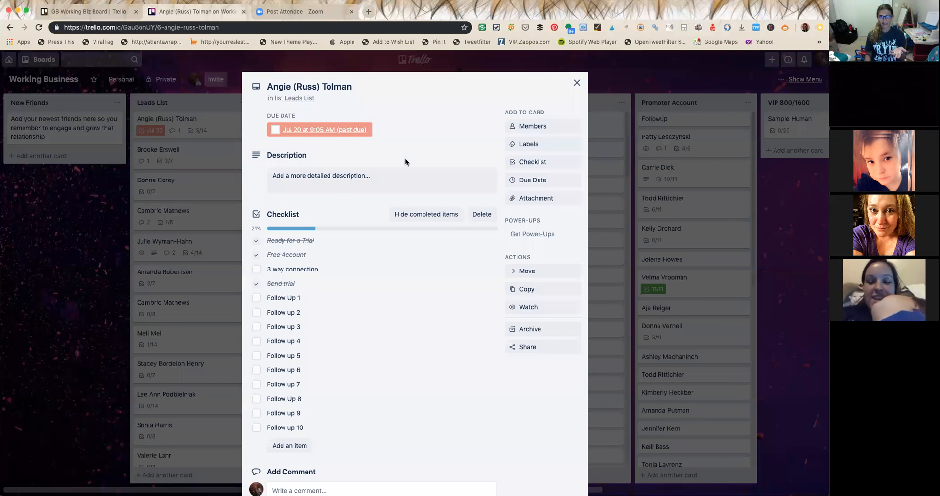
scroll(405, 158, down, 2)
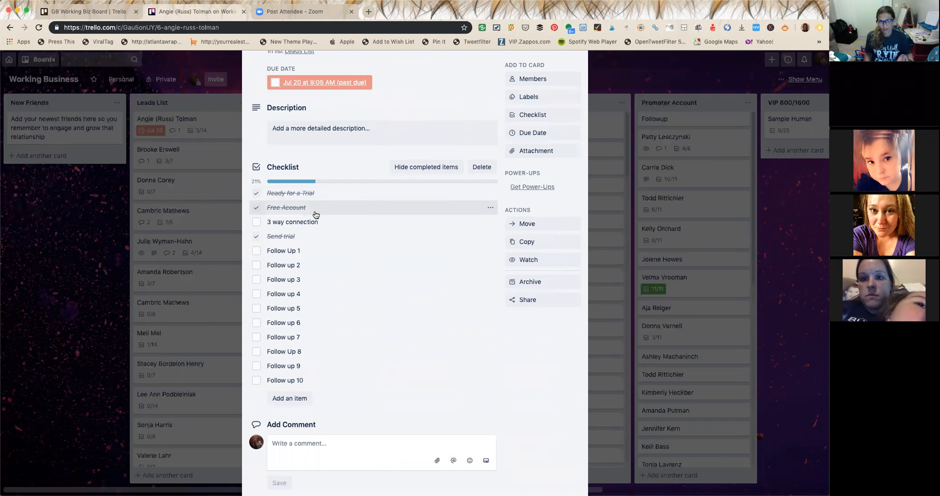
click(256, 223)
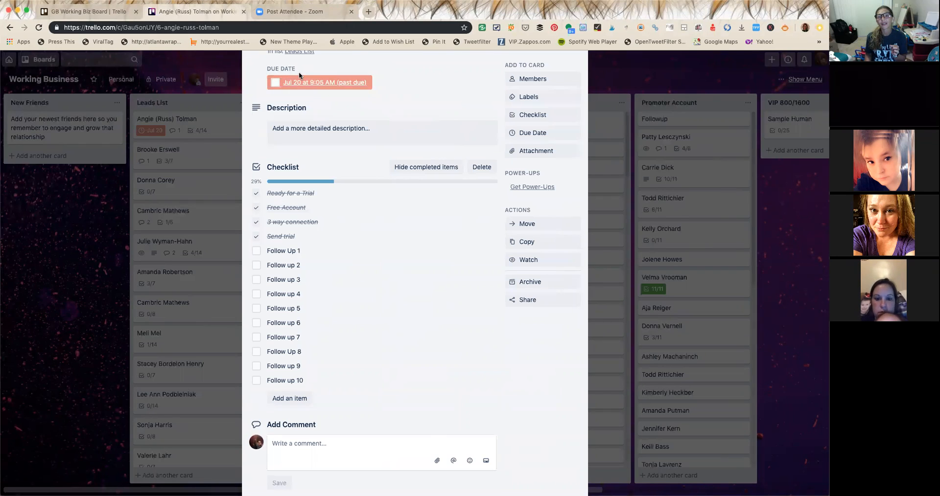
Set the lead card's due date to 7/25/2019 with a reminder 5 Minutes Before, save it and close the card.
click(311, 88)
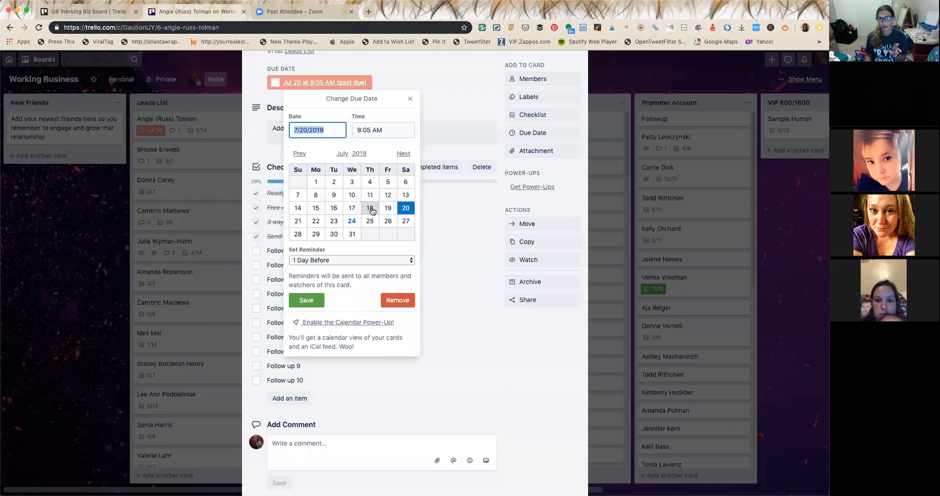
click(372, 223)
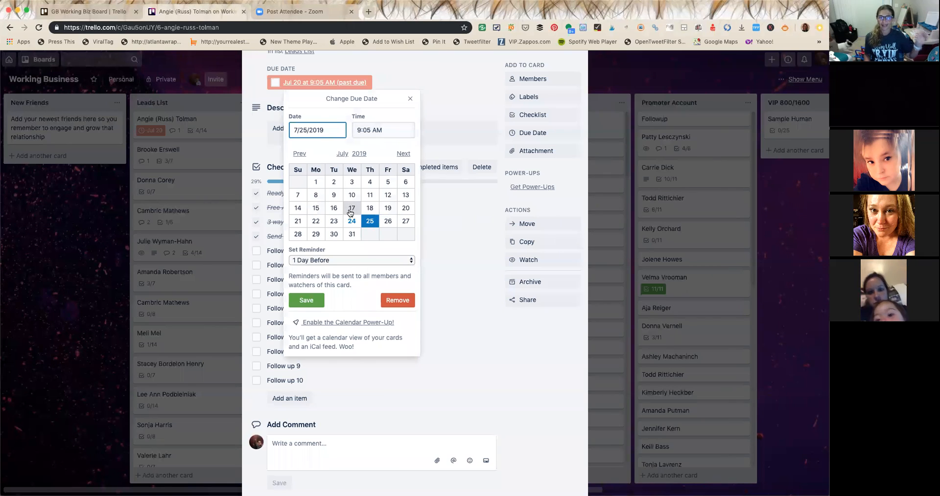
click(344, 260)
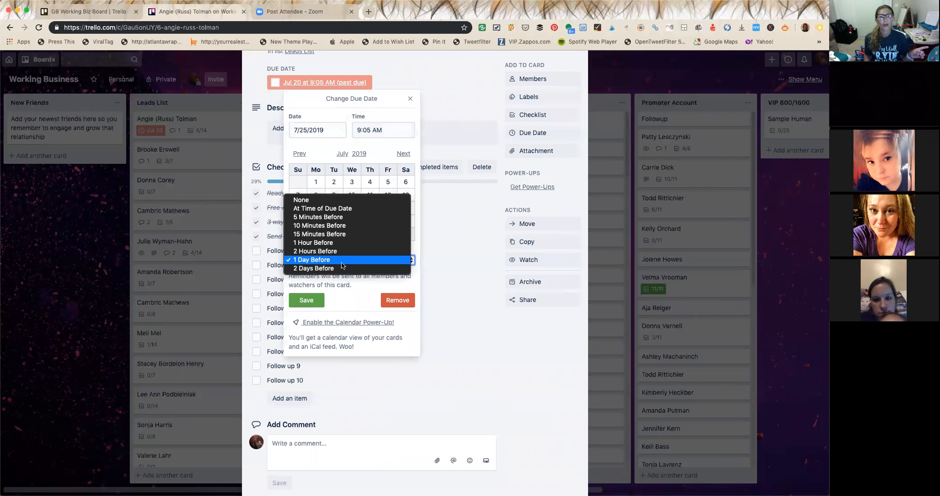
click(342, 216)
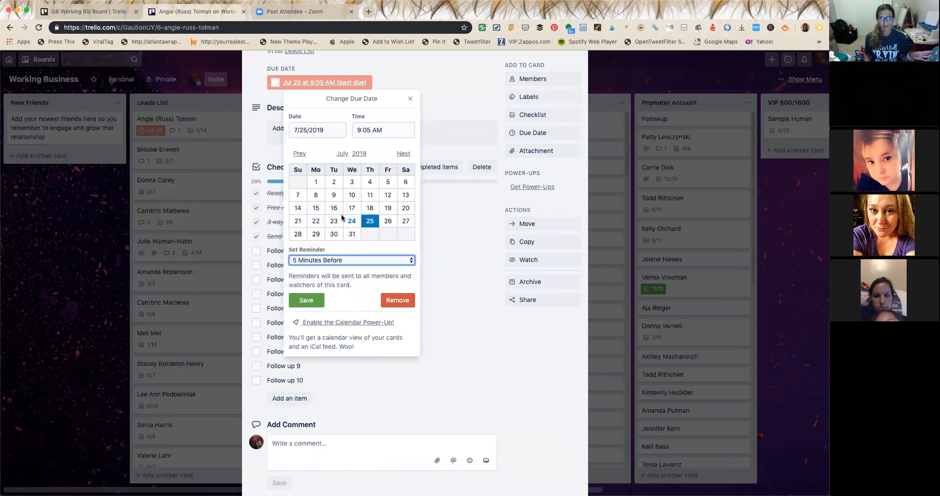
click(306, 300)
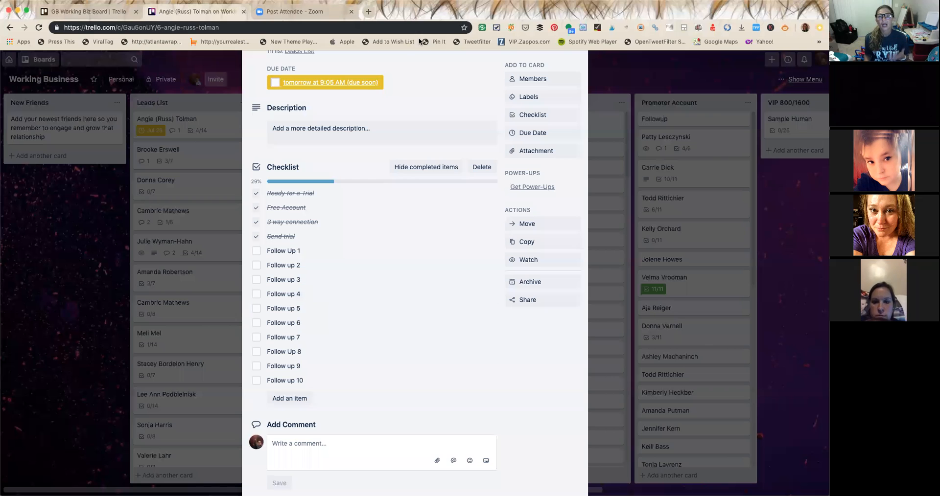
scroll(578, 113, up, 2)
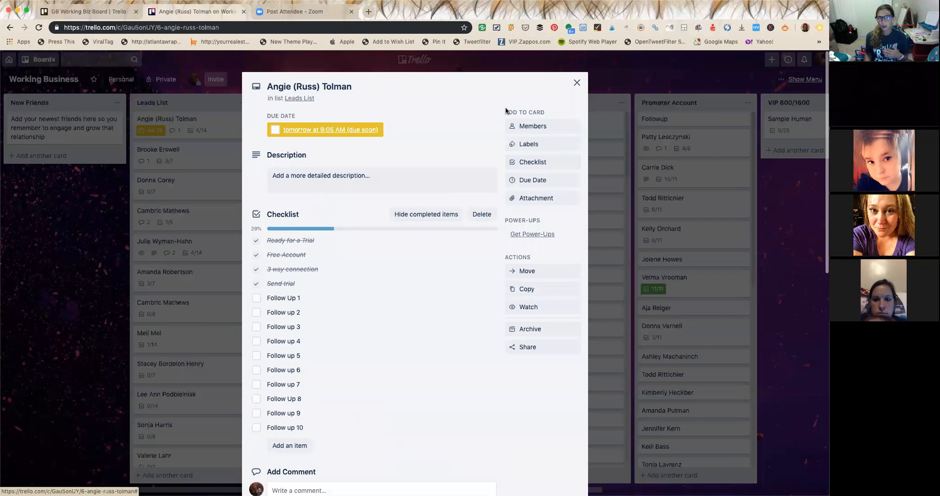
click(577, 83)
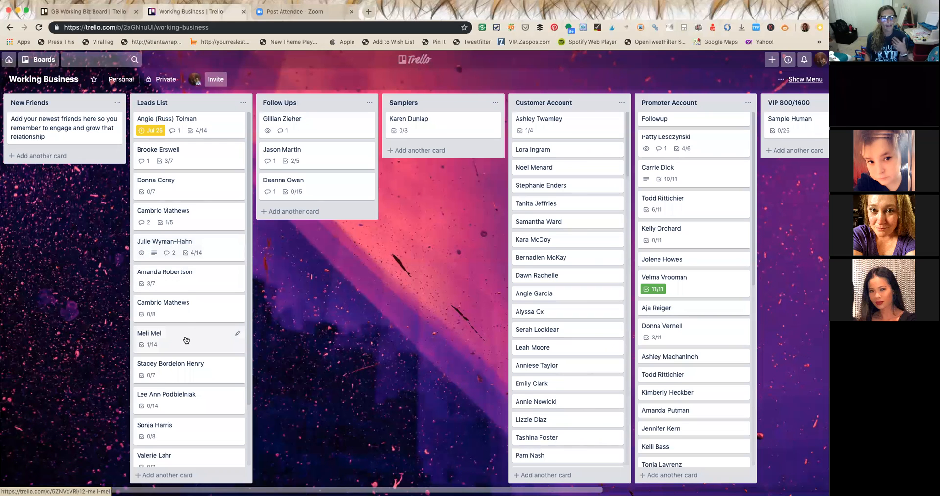
Open the second card in the Leads List and mark "Follow up 2" complete in its Customer Checklist.
click(177, 162)
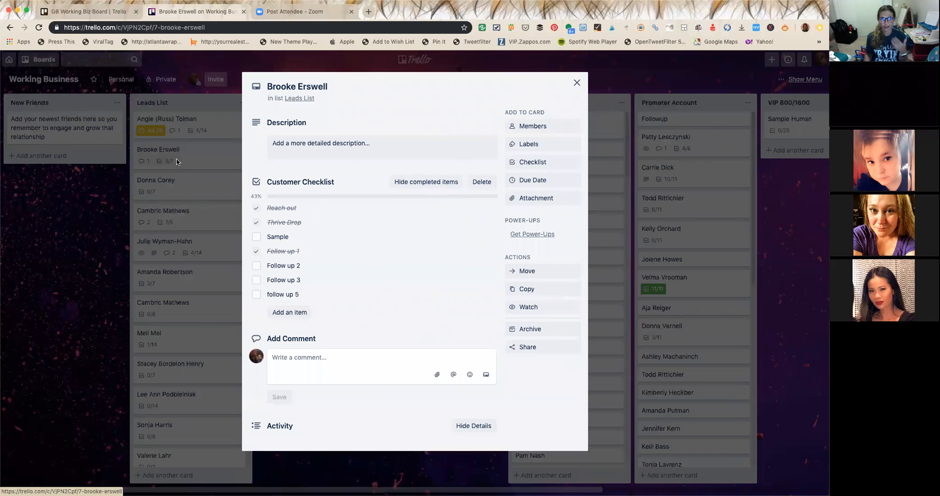
scroll(344, 96, down, 3)
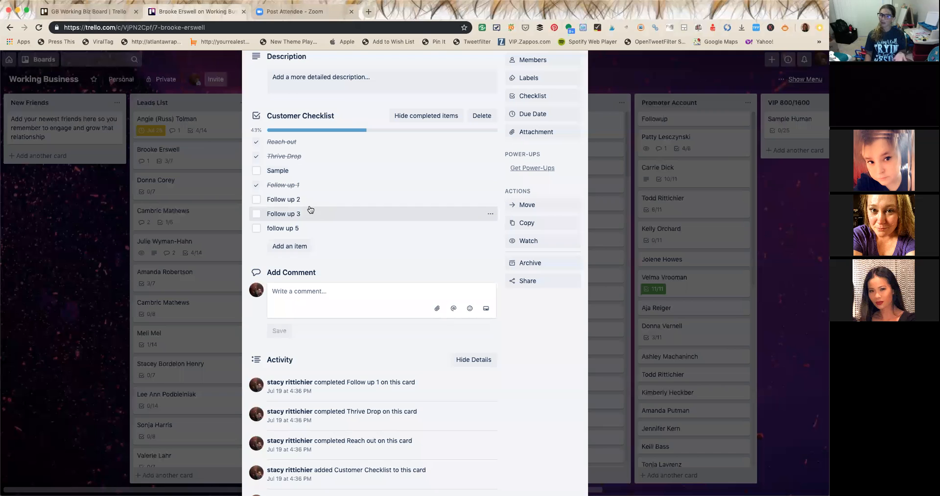
click(281, 200)
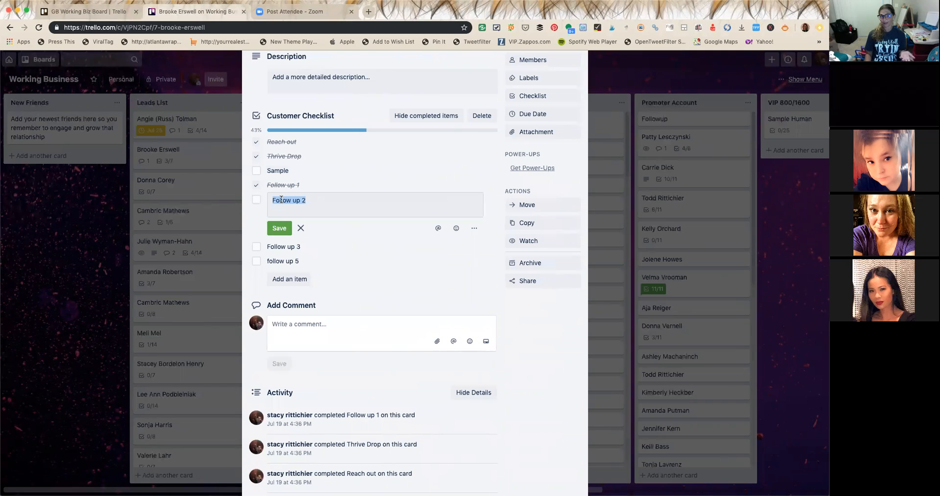
click(257, 200)
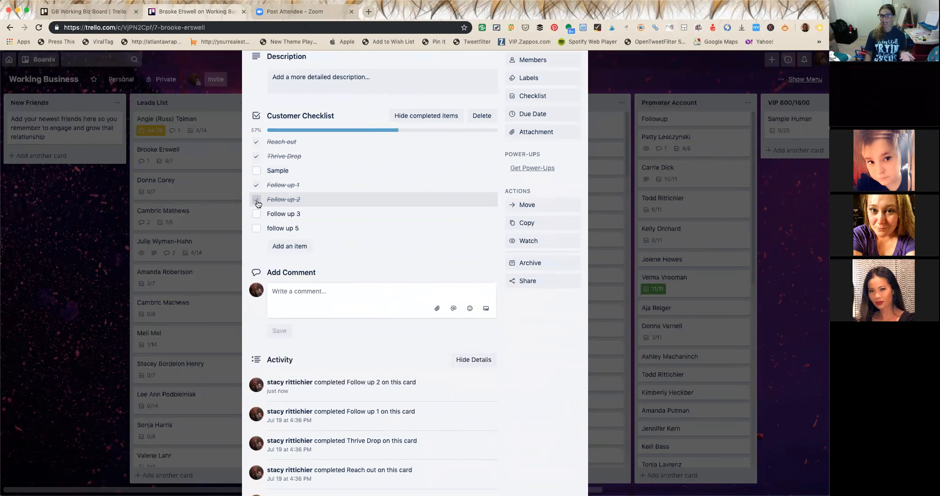
Save the comment "Spent the day swomming interested in trying. Drinking a ton of coffee and red bull to get through her day." and close the card.
click(294, 300)
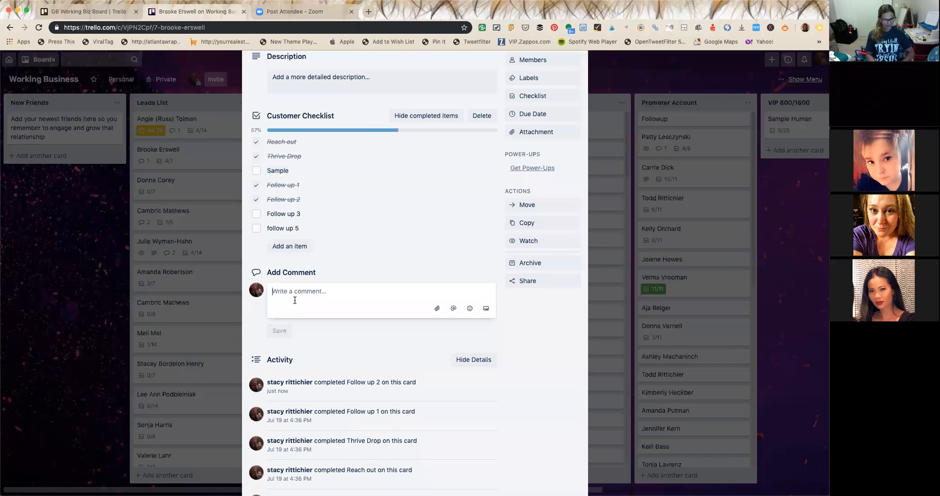
text(Spent the day swomming)
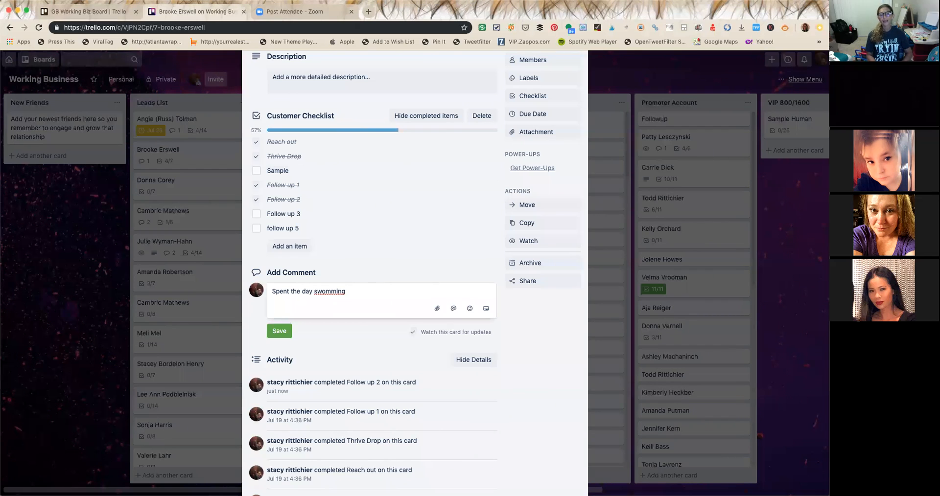
text( interested in trying )
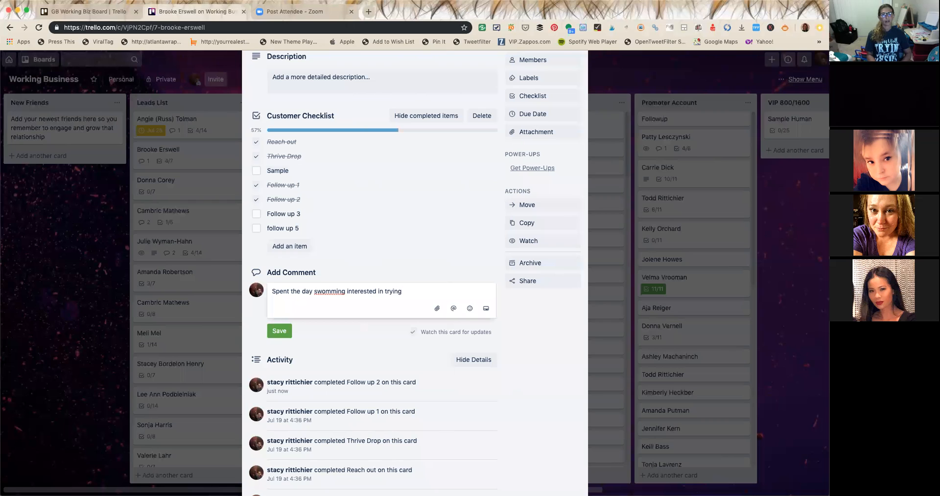
text(. Drinking a ton of coffee. and red bul)
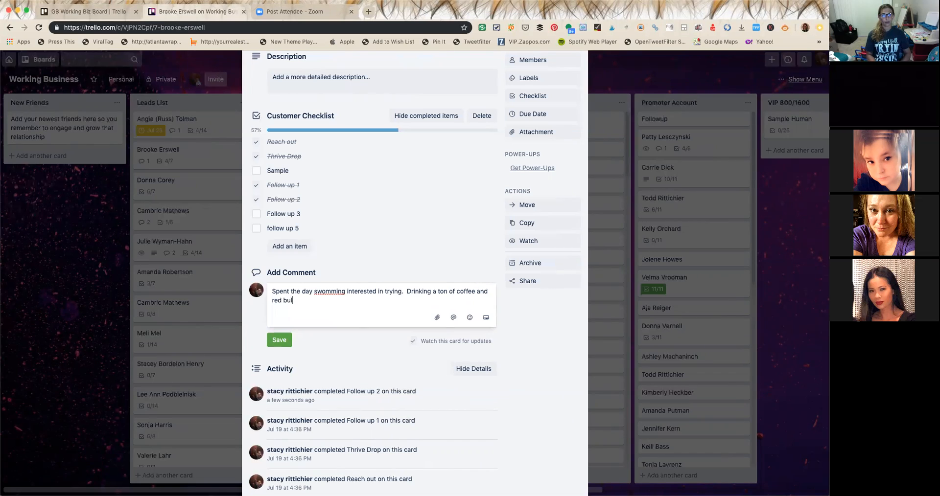
text(l to get through her day.)
key(Return)
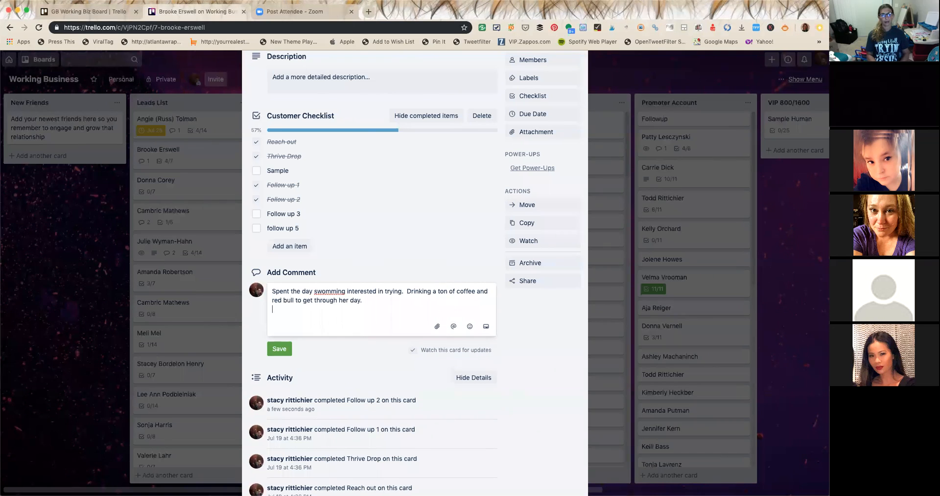
click(280, 350)
scroll(524, 122, up, 3)
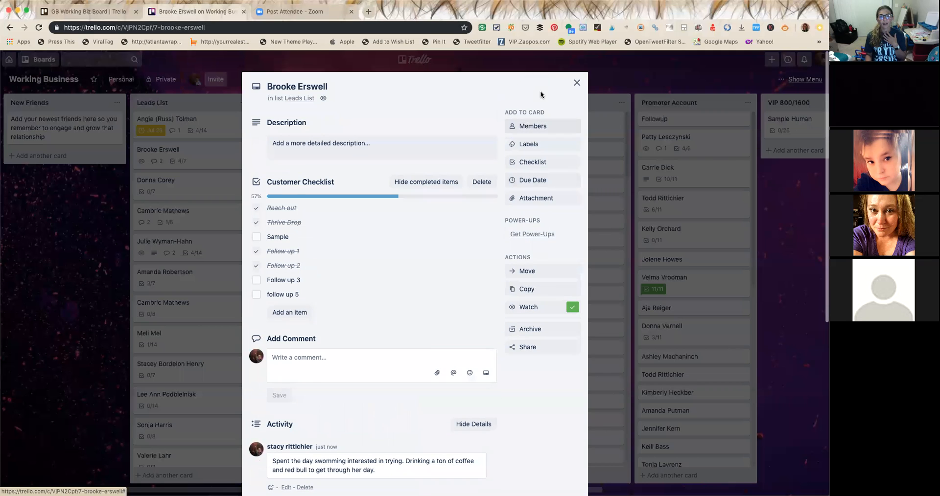
click(575, 78)
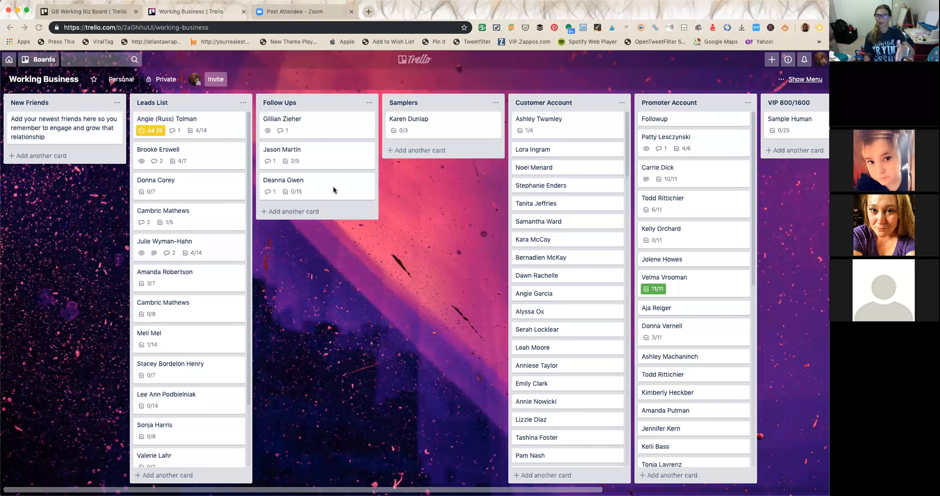
Review the first card in the Follow Ups list and mark "Follow up 2" complete on the second card.
click(321, 133)
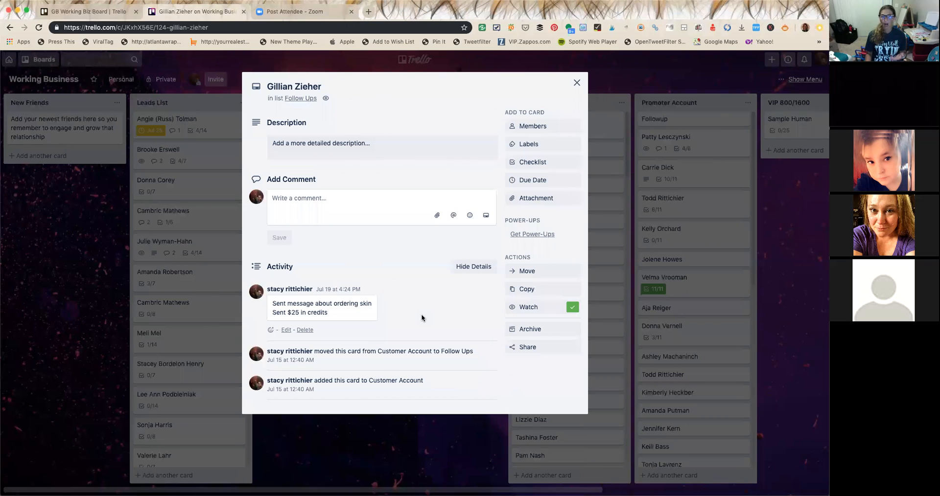
click(576, 84)
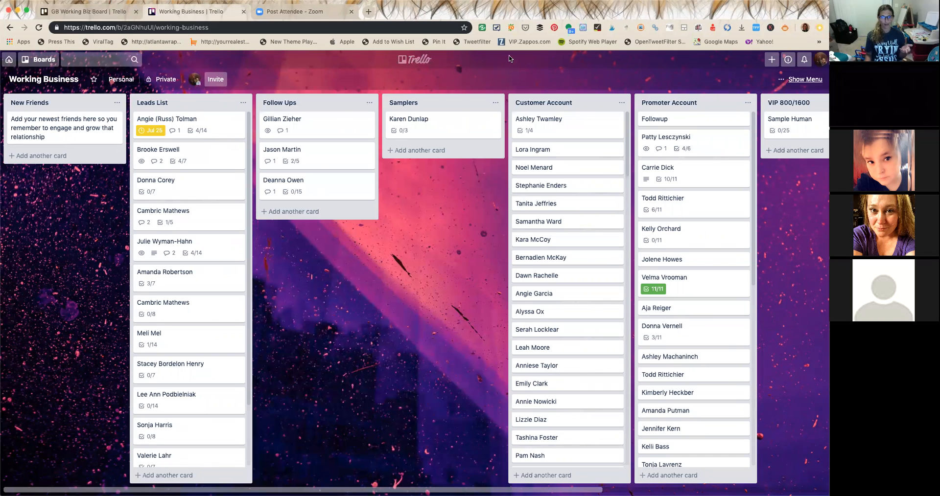
click(316, 161)
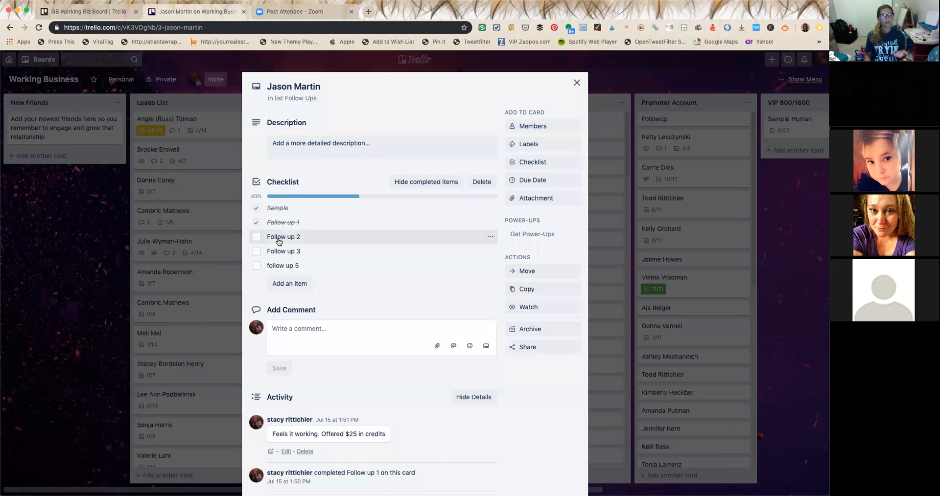
click(255, 240)
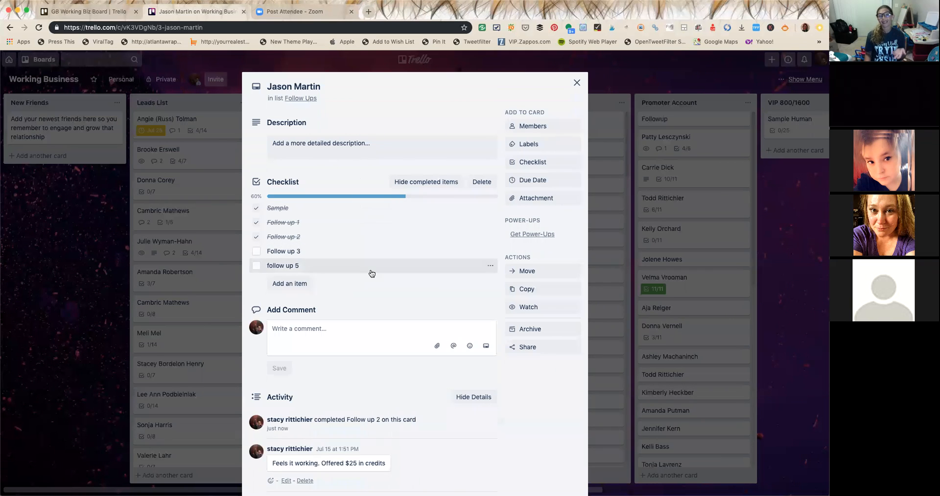
scroll(369, 273, down, 3)
scroll(371, 273, up, 3)
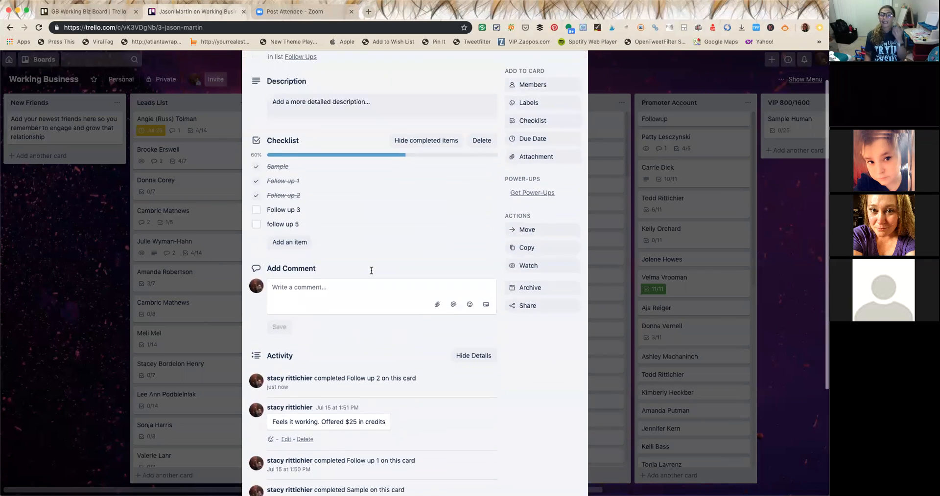
click(577, 71)
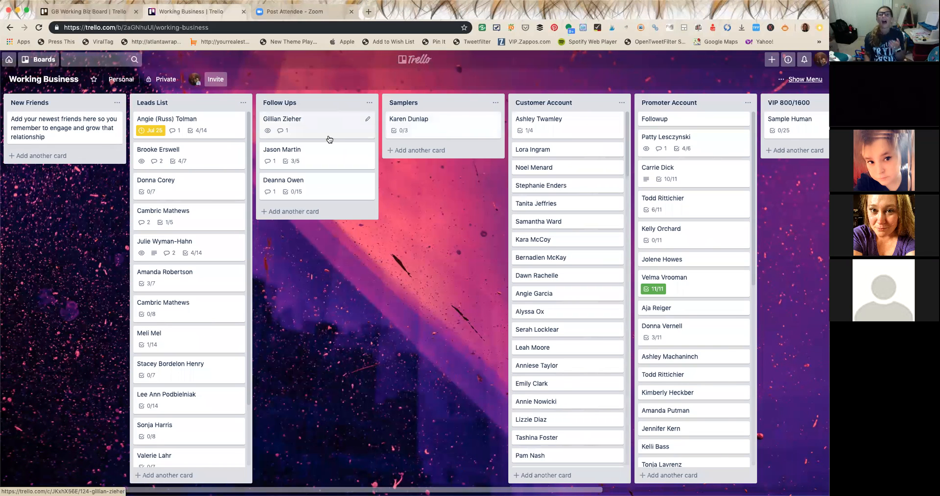
Examine the Customer Checks checklist on the card in the Samplers list and close the card.
click(441, 125)
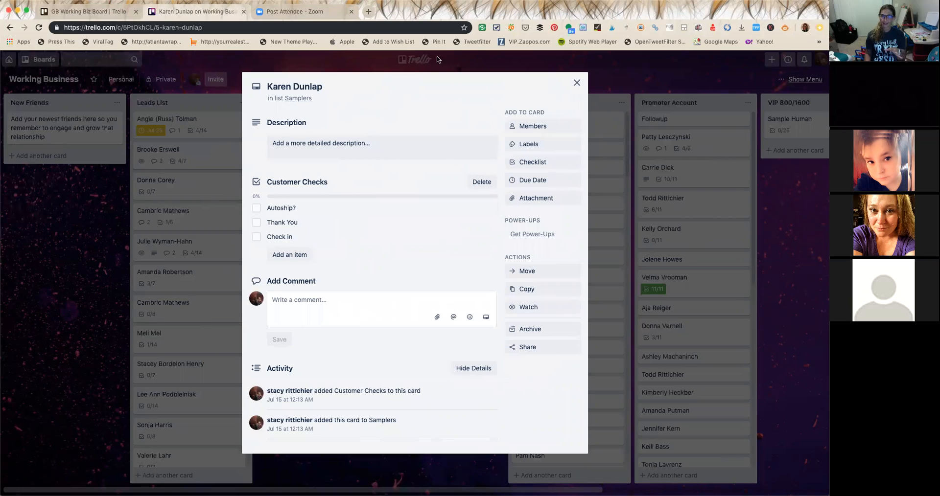
click(580, 84)
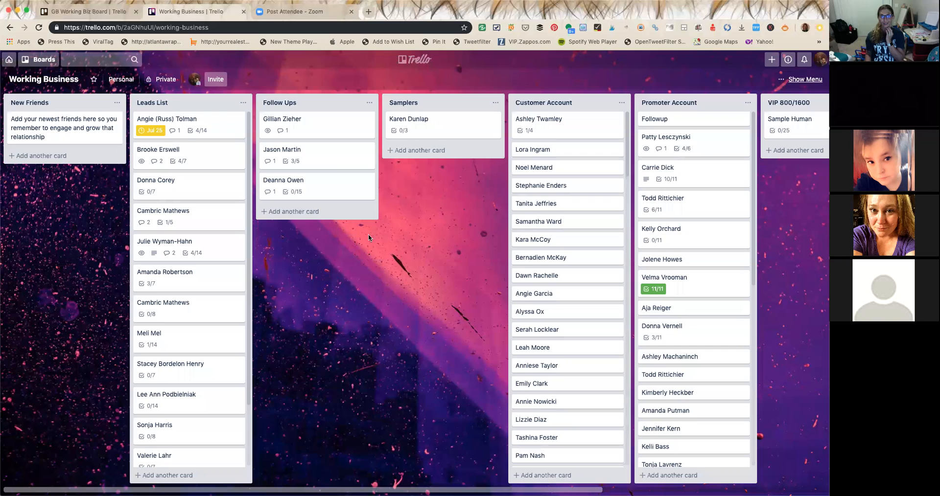
scroll(346, 255, right, 5)
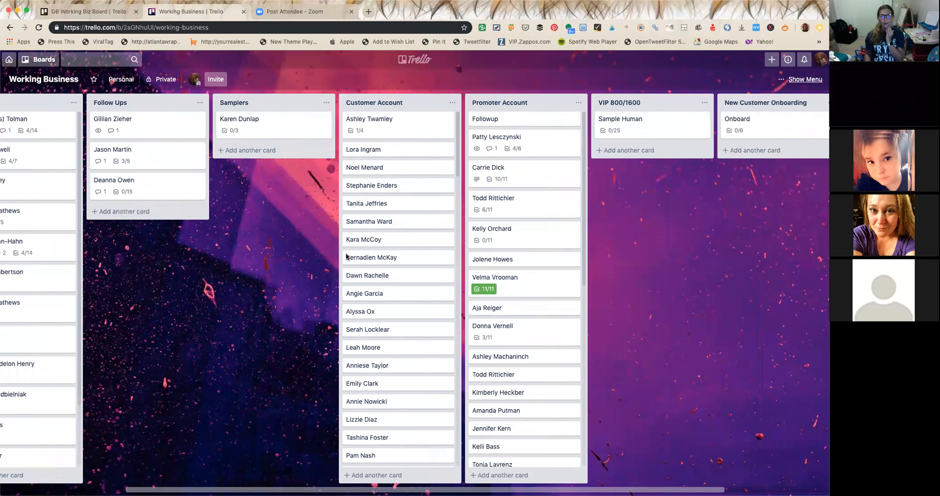
Look through the customer cards in the Customer Account list.
scroll(378, 280, down, 5)
scroll(379, 280, down, 10)
scroll(379, 280, down, 8)
scroll(378, 280, down, 7)
scroll(377, 279, down, 3)
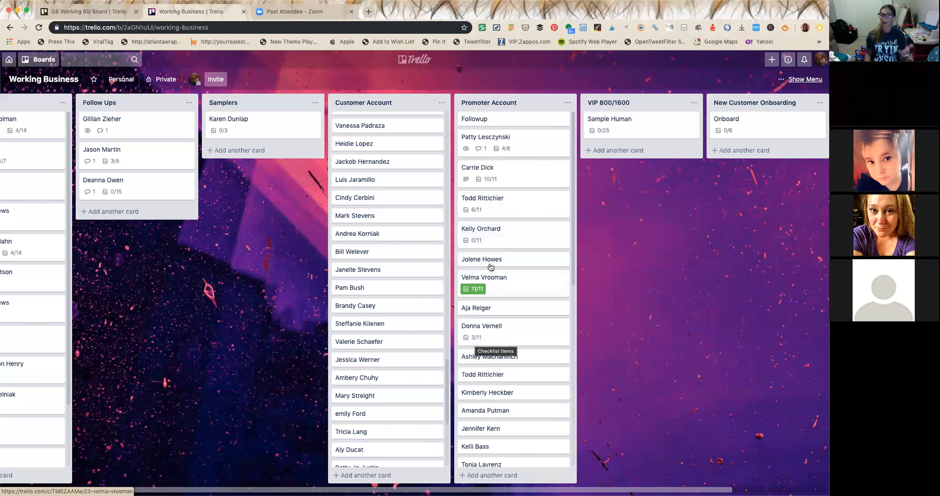
Save the comment "Ready to get back on authoship." on the tenth card in the Promoter Account list and close the card.
click(483, 359)
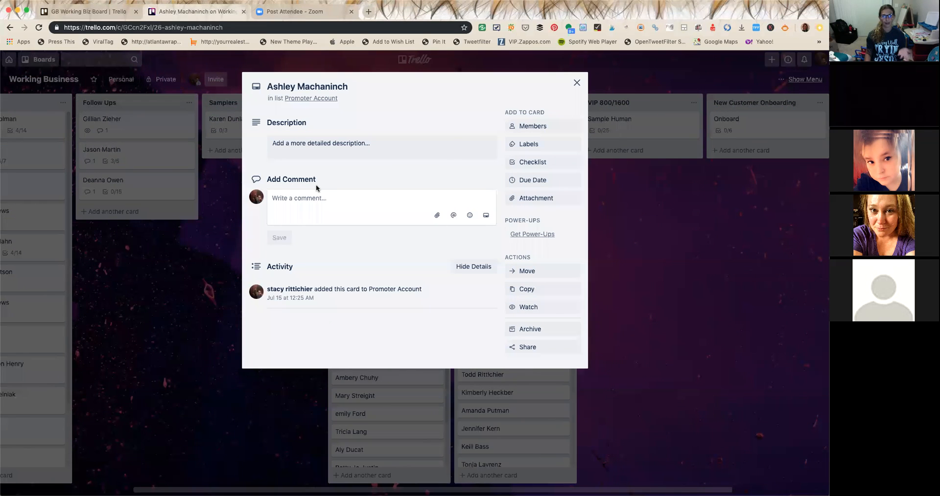
click(303, 210)
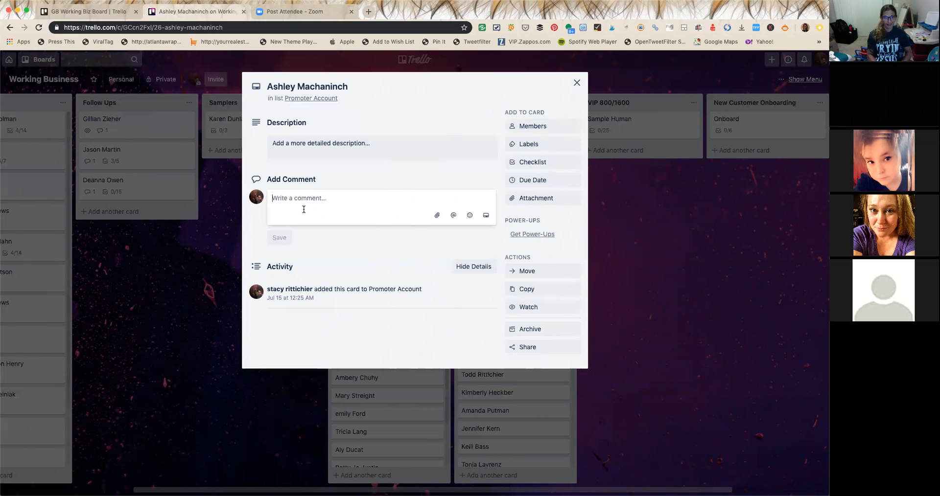
text(Ready to )
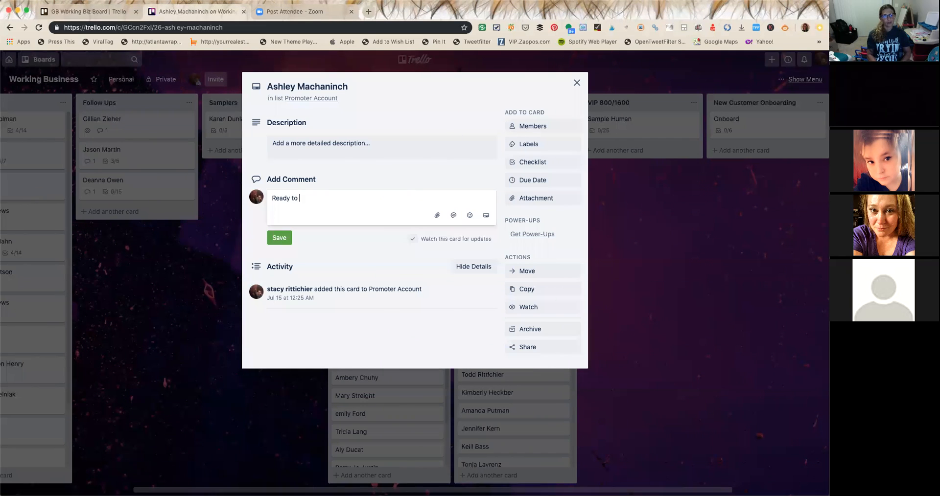
text(get back on )
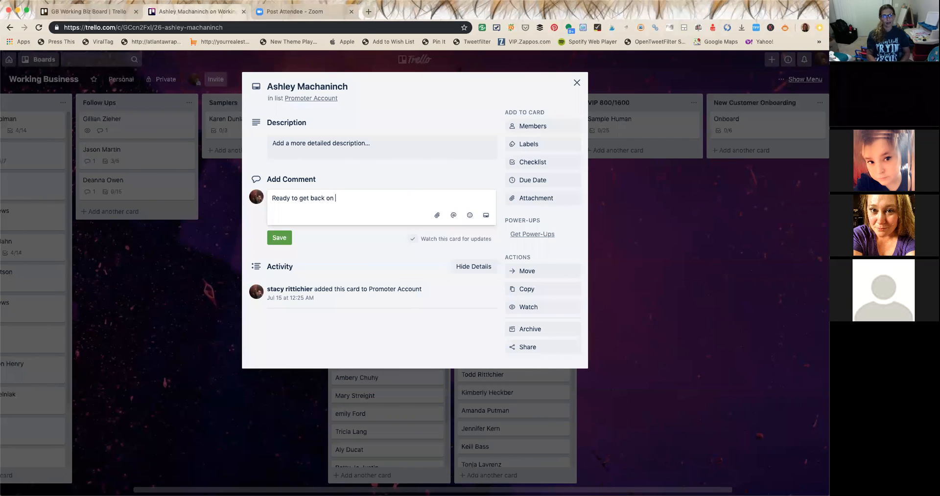
text(authoship.)
click(279, 238)
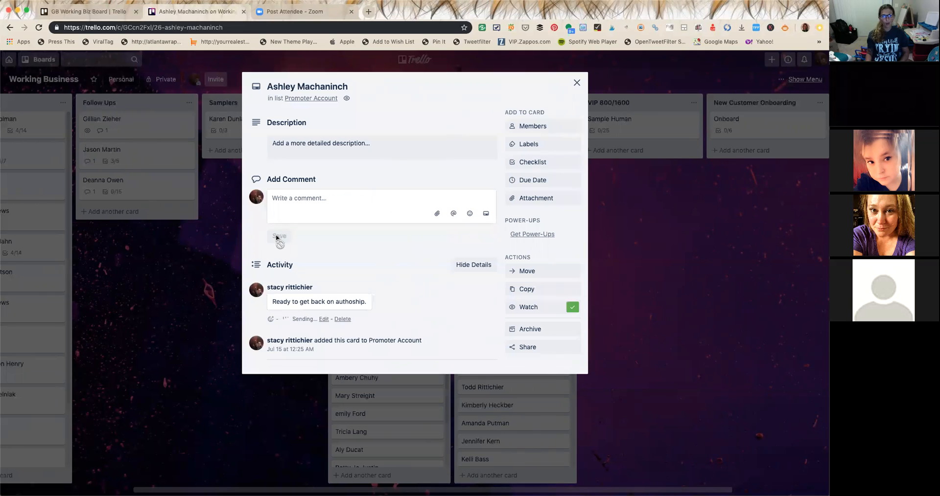
click(576, 83)
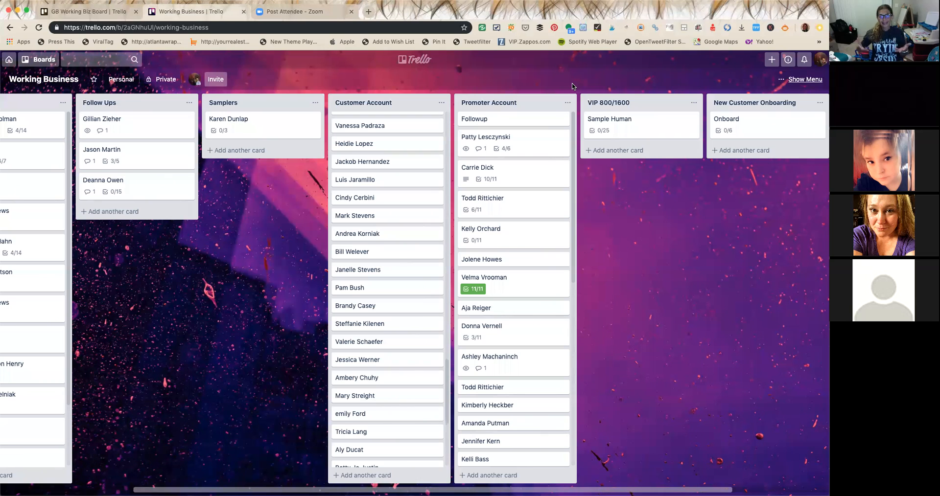
Open the Sample Human card in the VIP 800/1600 list and examine its Onboarding Promoter and Daily Check in New Promoter checklists.
click(638, 126)
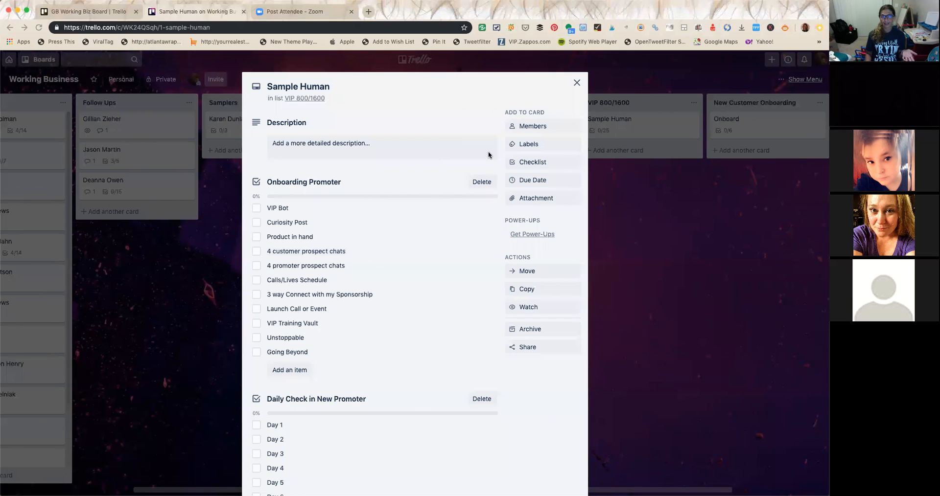
click(440, 308)
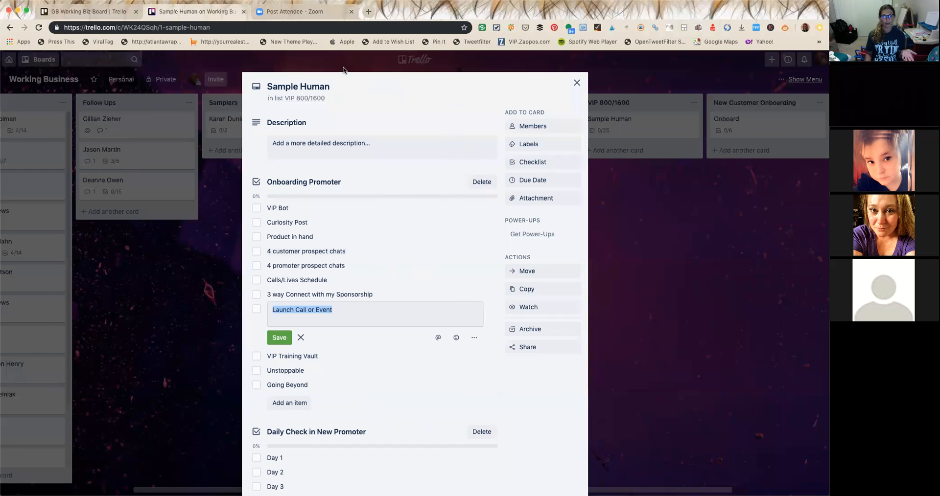
click(313, 282)
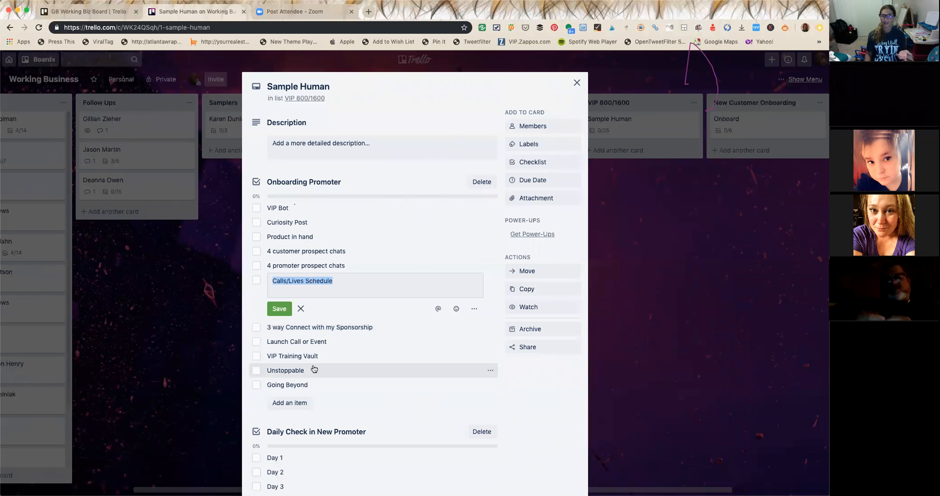
scroll(313, 362, down, 10)
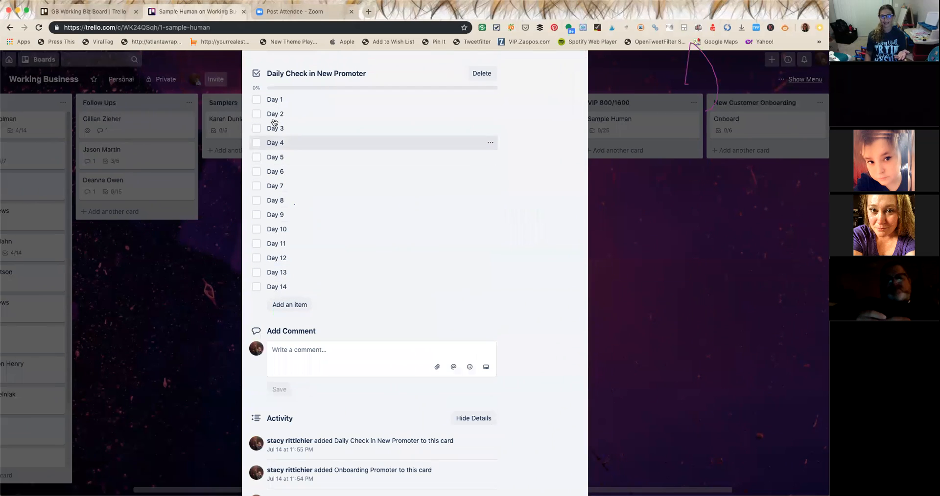
Try mentioning the board member in the "Day 1" item of the Daily Check in New Promoter checklist.
click(272, 101)
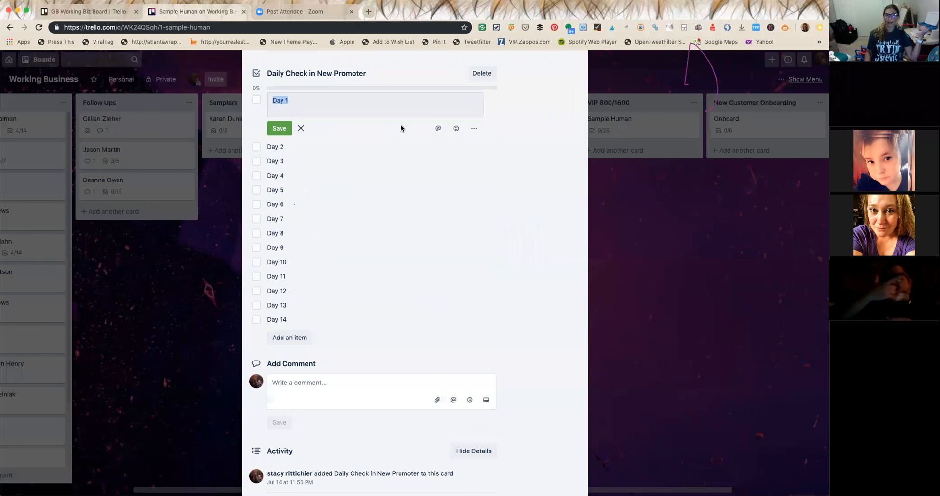
click(439, 130)
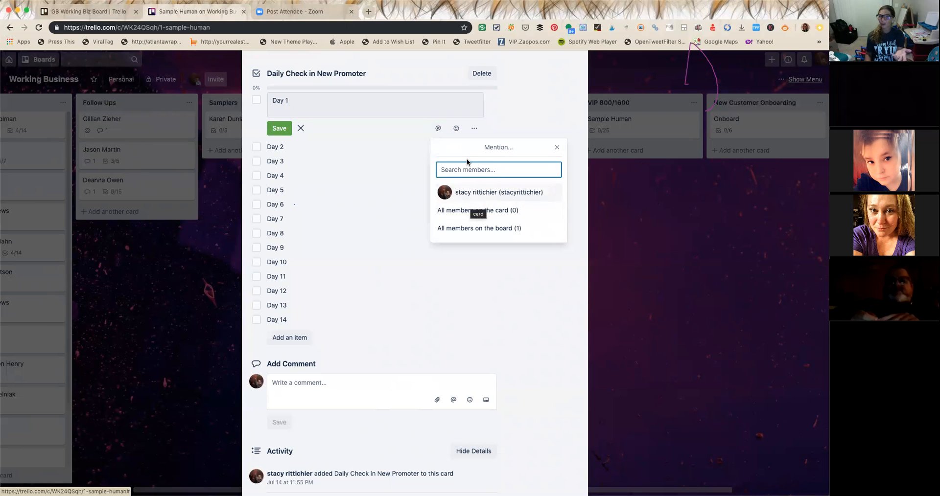
click(491, 198)
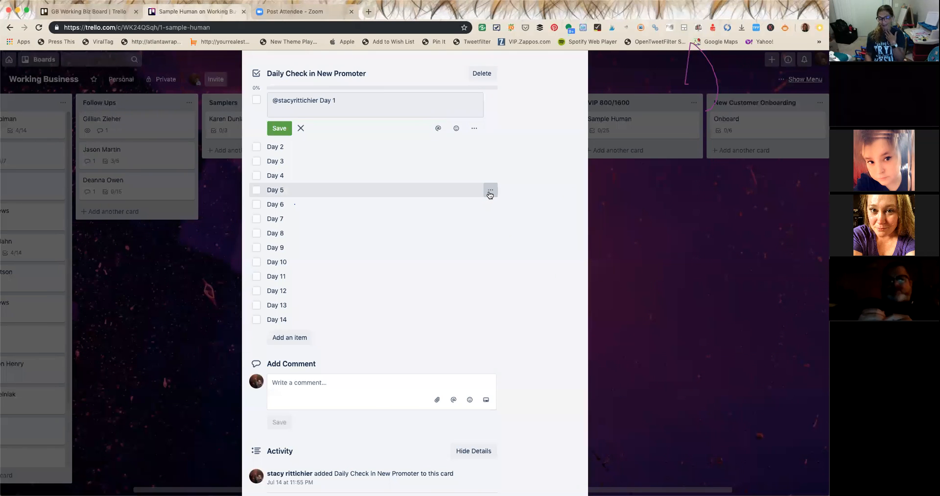
Remove the member mention from the "Day 1" checklist item and save the item.
key(BackSpace)
key(BackSpace)
key(BackSpace)
key(BackSpace)
key(BackSpace)
key(BackSpace)
key(BackSpace)
key(BackSpace)
key(BackSpace)
key(BackSpace)
key(BackSpace)
key(BackSpace)
key(BackSpace)
key(BackSpace)
key(BackSpace)
key(BackSpace)
key(BackSpace)
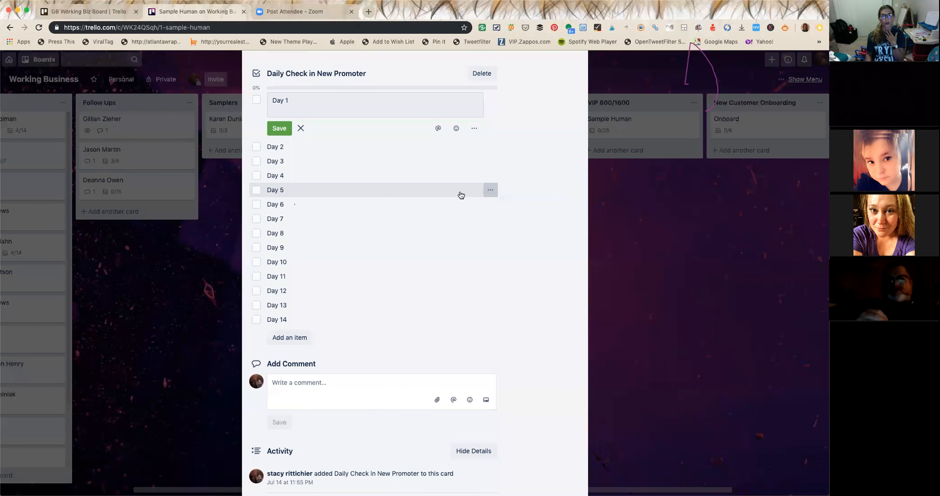
click(287, 132)
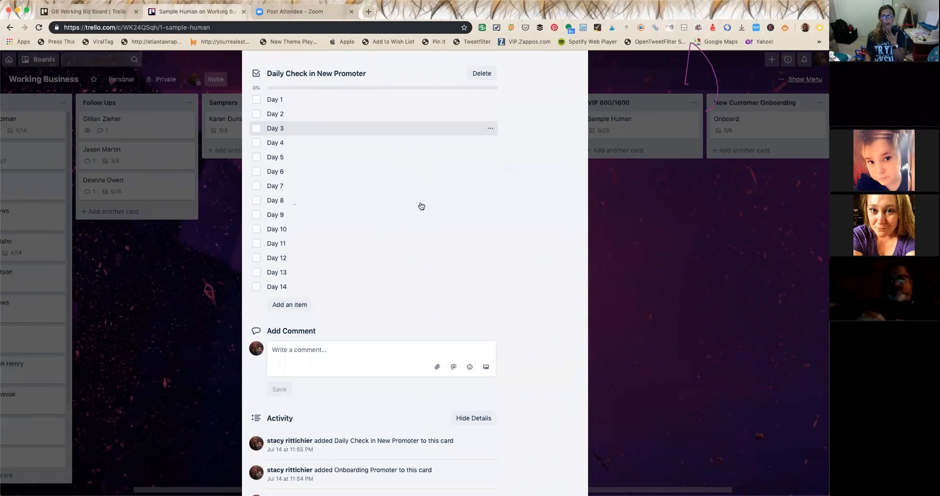
Review both checklists on the Sample Human card once more and close the card.
scroll(443, 372, down, 2)
scroll(443, 374, up, 6)
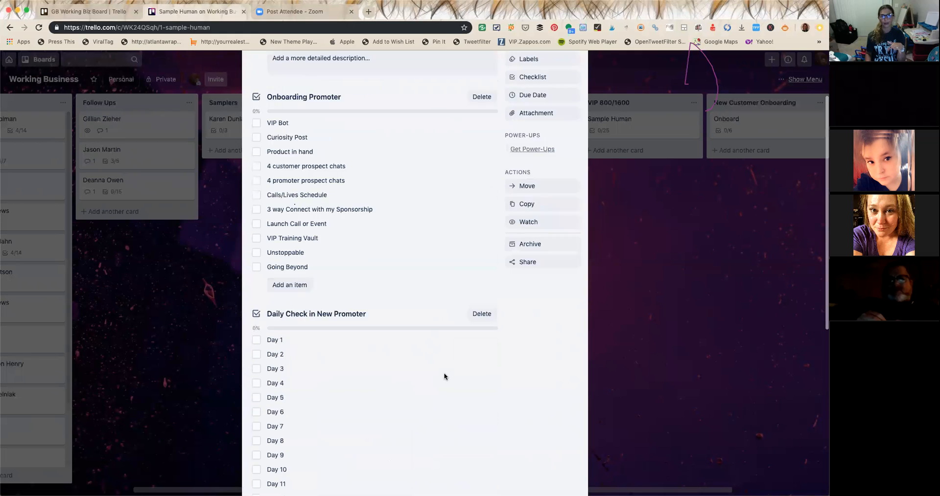
scroll(443, 376, up, 3)
click(575, 86)
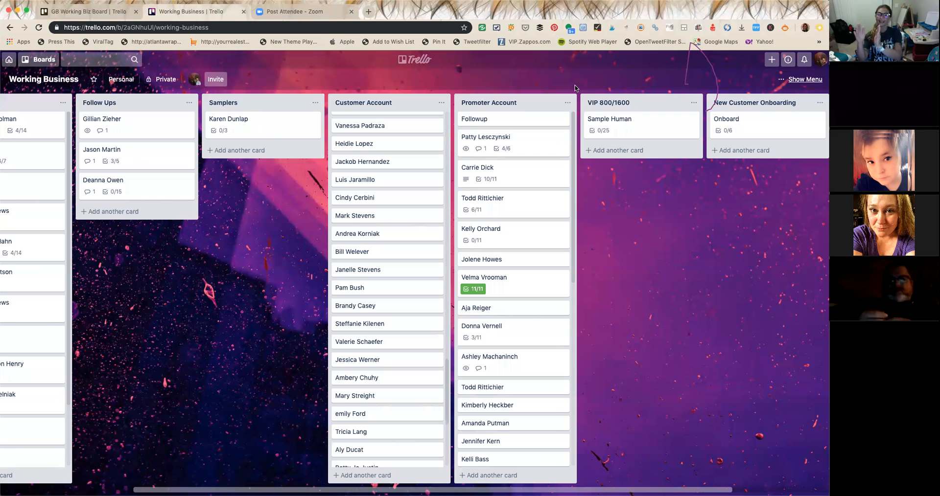
Open the second card in the Promoter Account list and start adding a checklist to it.
click(519, 150)
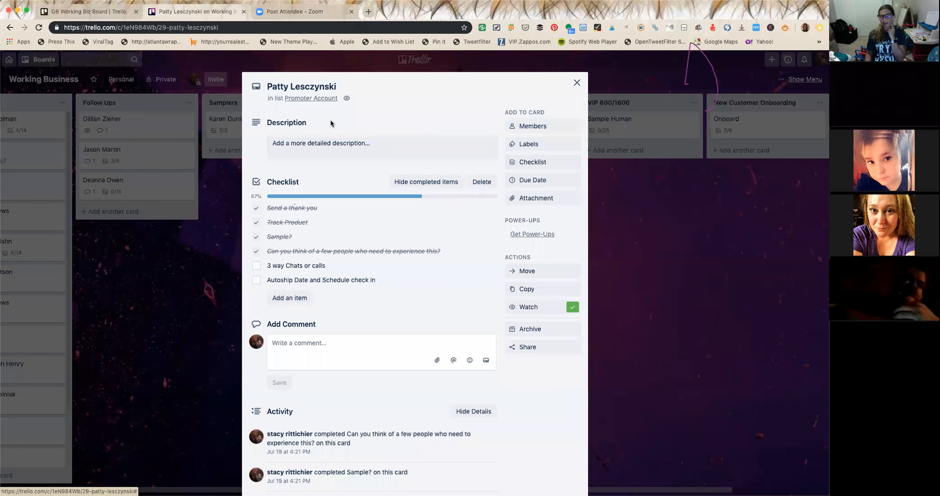
click(538, 165)
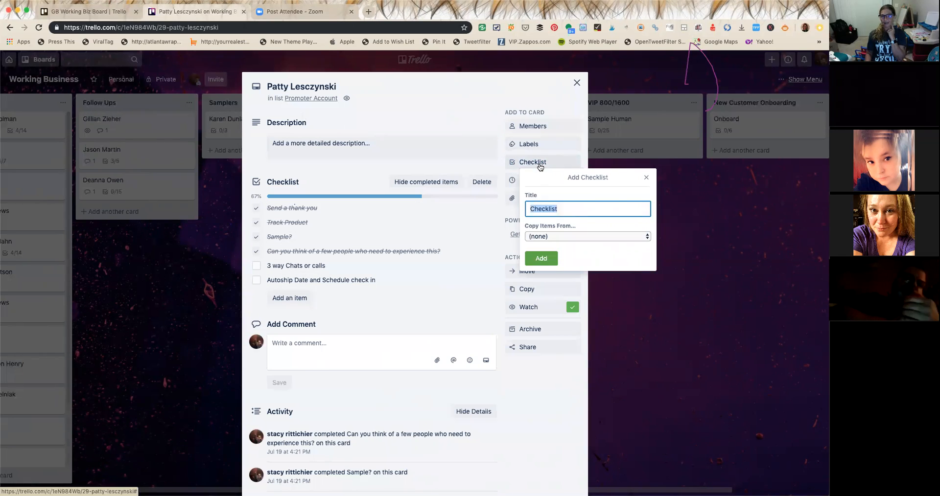
text(o)
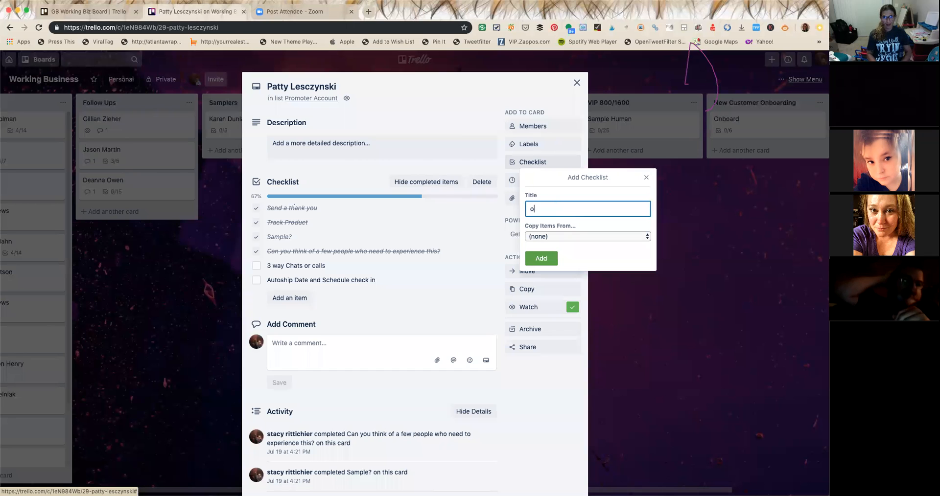
text(nboar)
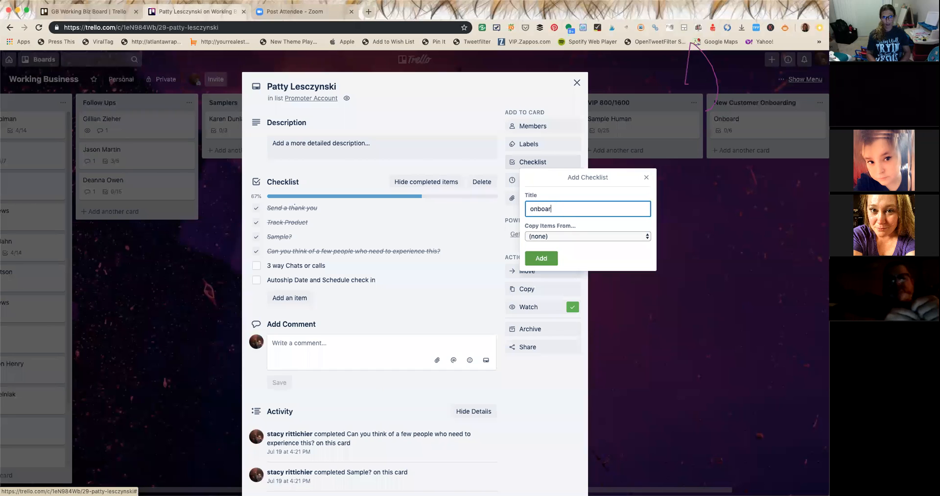
key(BackSpace)
key(BackSpace)
key(BackSpace)
text(ample)
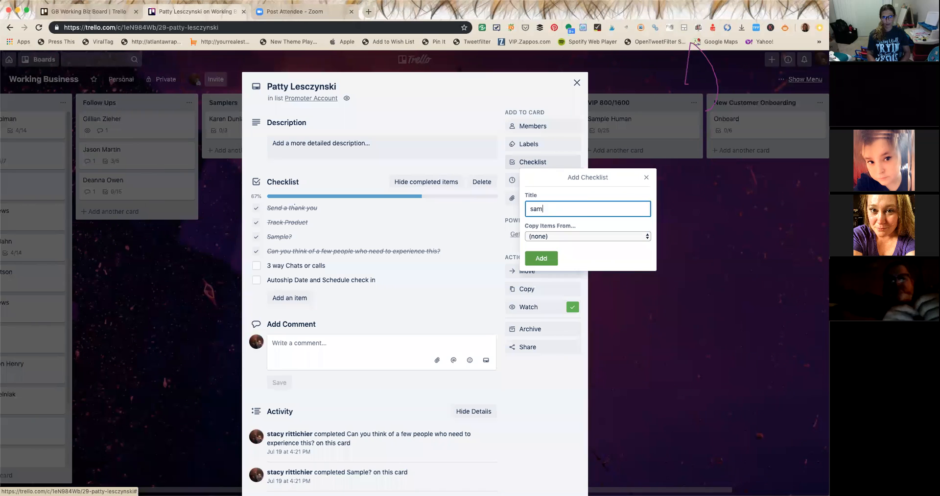
key(BackSpace)
key(BackSpace)
key(BackSpace)
key(BackSpace)
key(BackSpace)
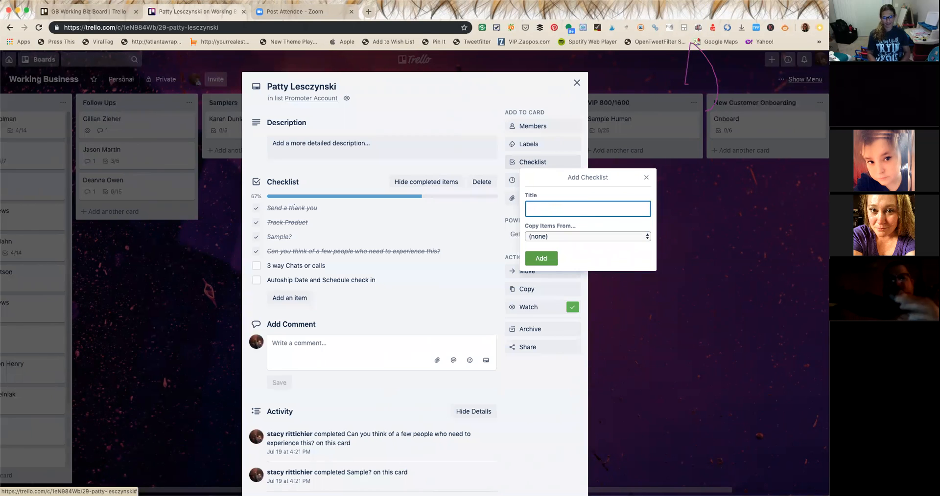
Add an "Onboarding Promoter" checklist to the card by copying the items from the Sample Human card's checklist.
click(565, 240)
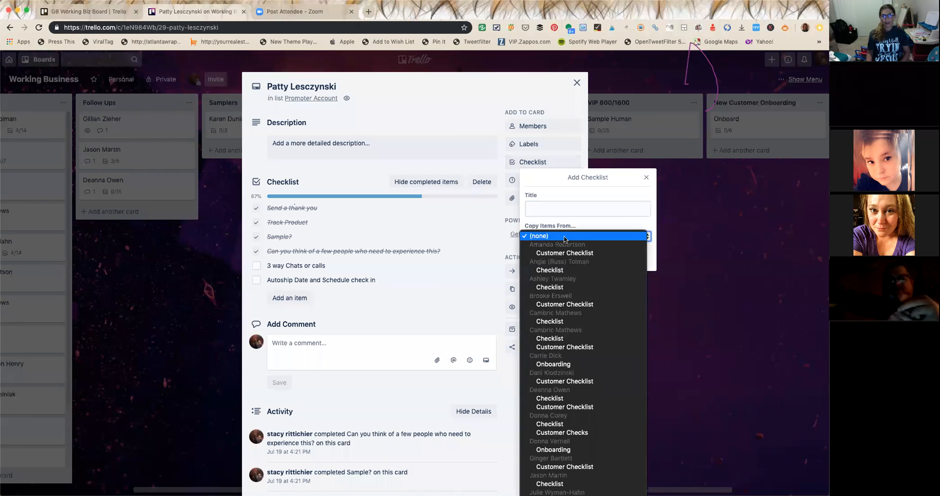
scroll(558, 474, down, 3)
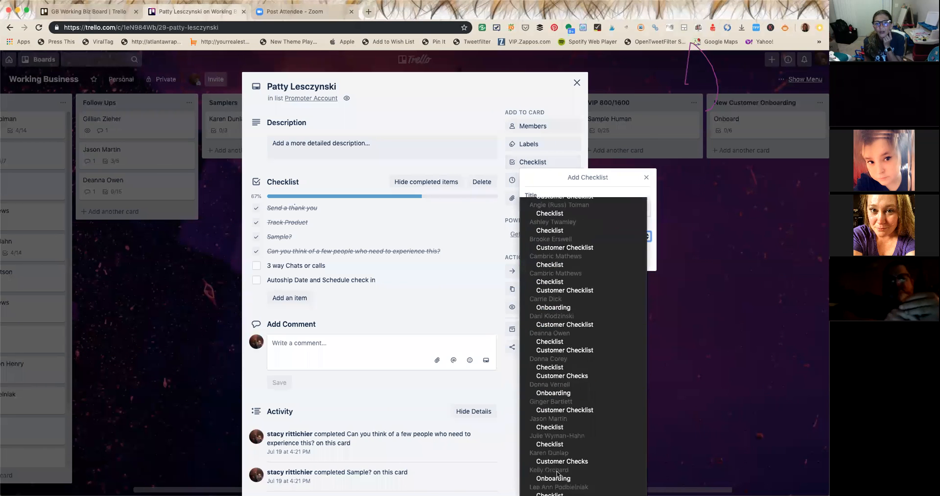
scroll(557, 474, down, 4)
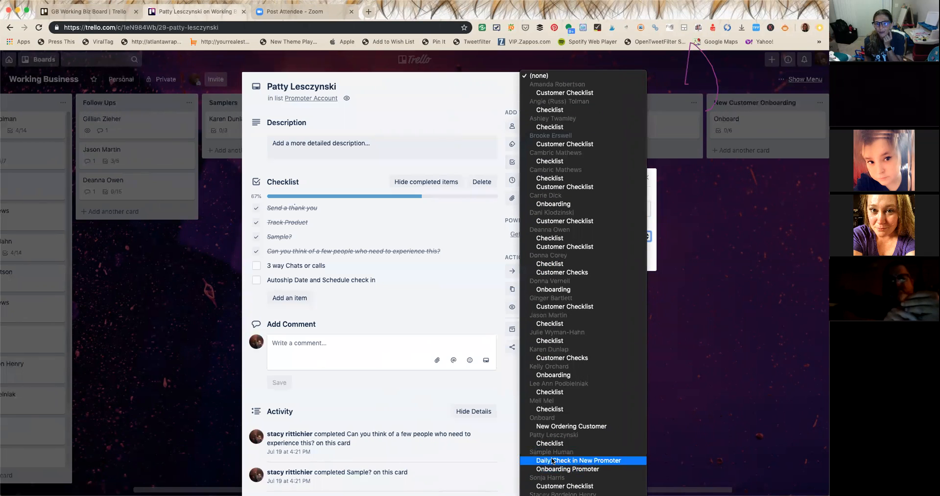
click(552, 469)
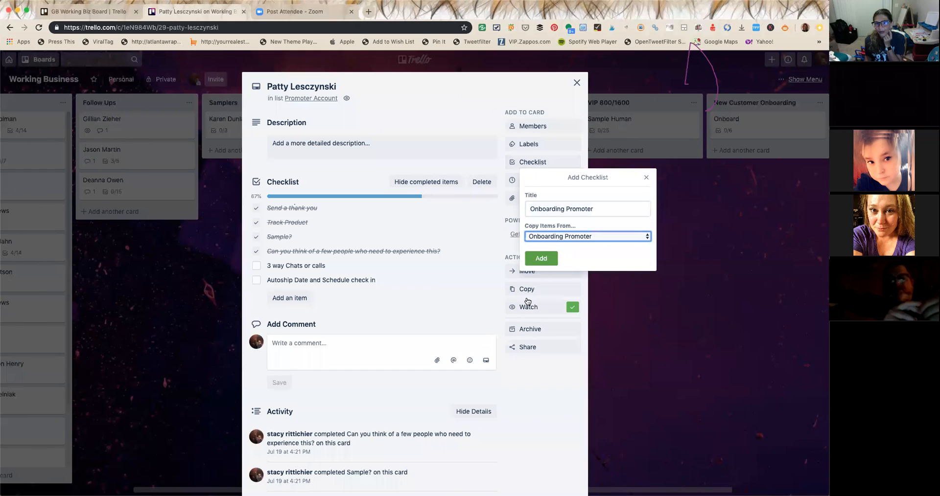
click(541, 258)
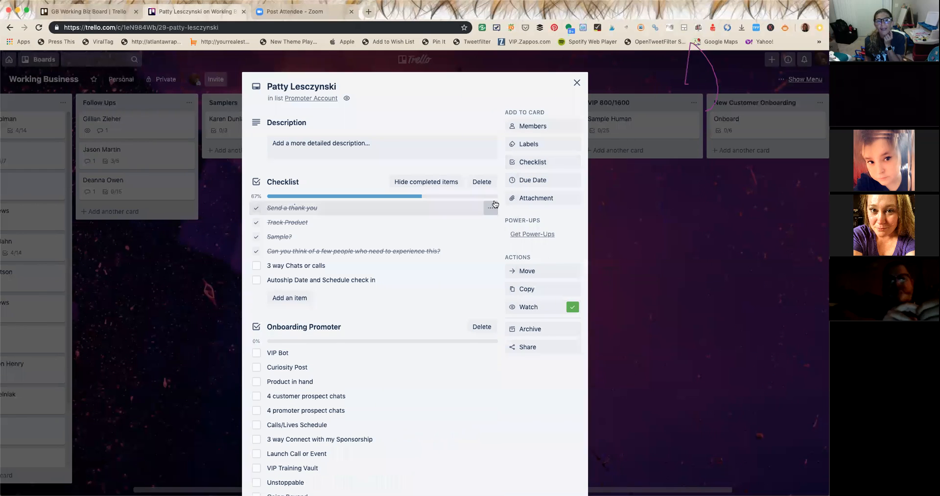
Add a "Daily Check in New Promoter" checklist copied from the Sample Human card and review the card's checklists.
click(534, 162)
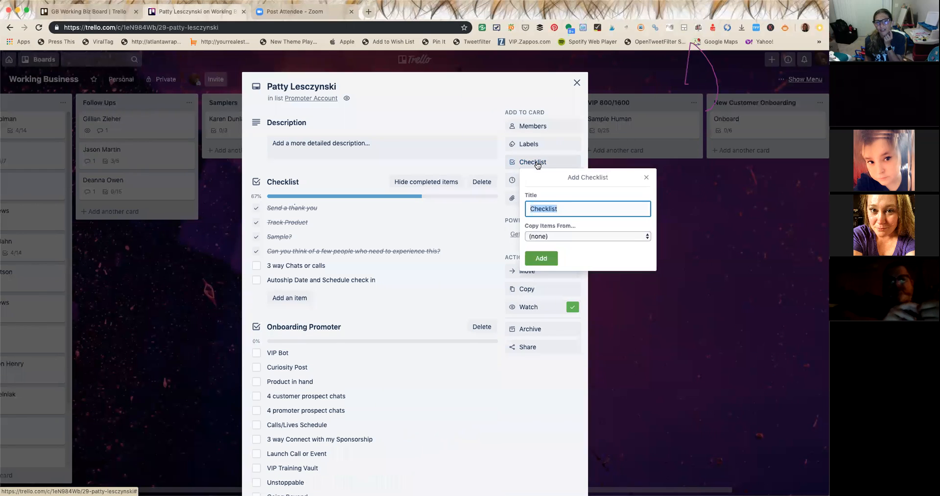
click(610, 238)
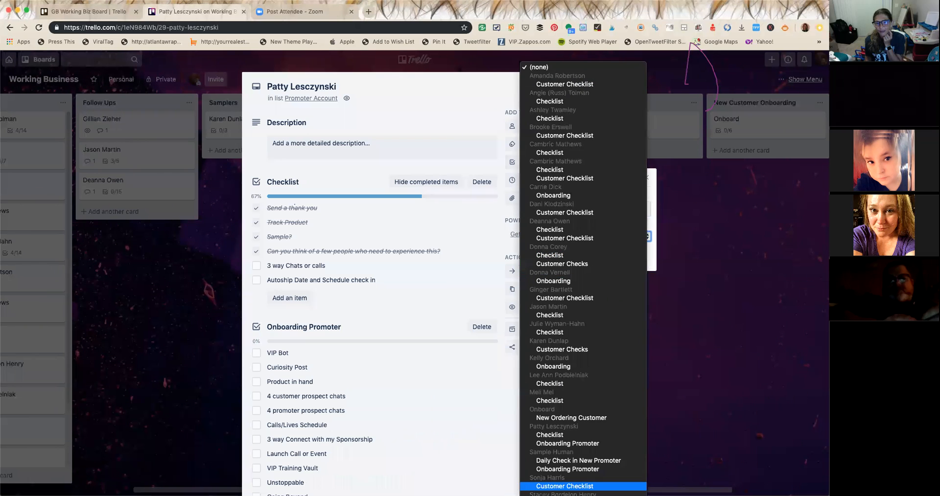
click(575, 462)
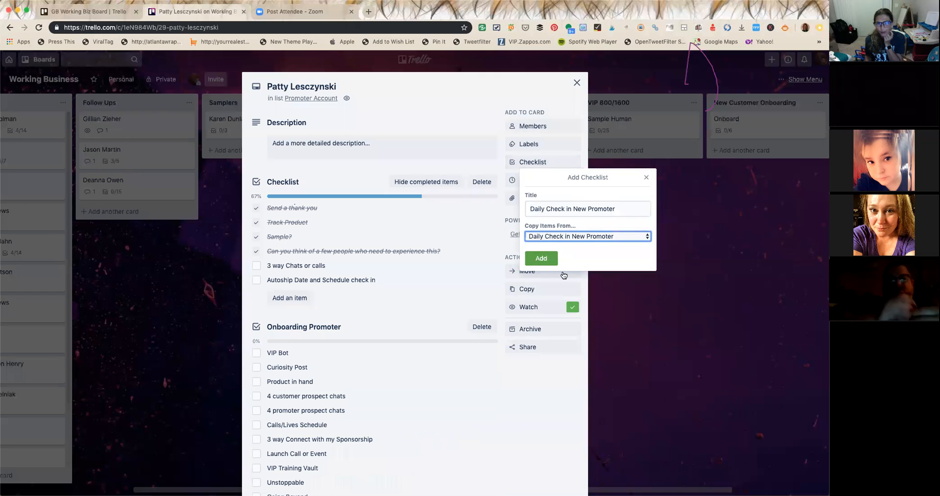
click(547, 260)
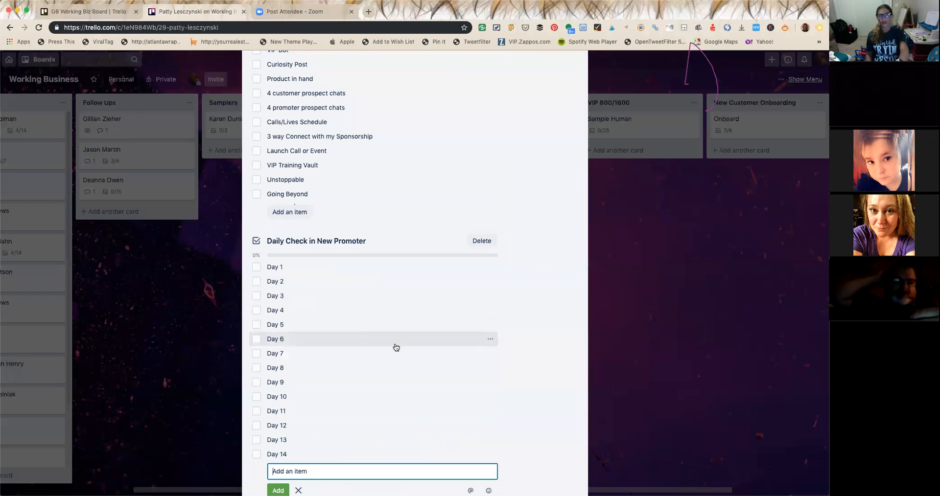
scroll(395, 346, up, 3)
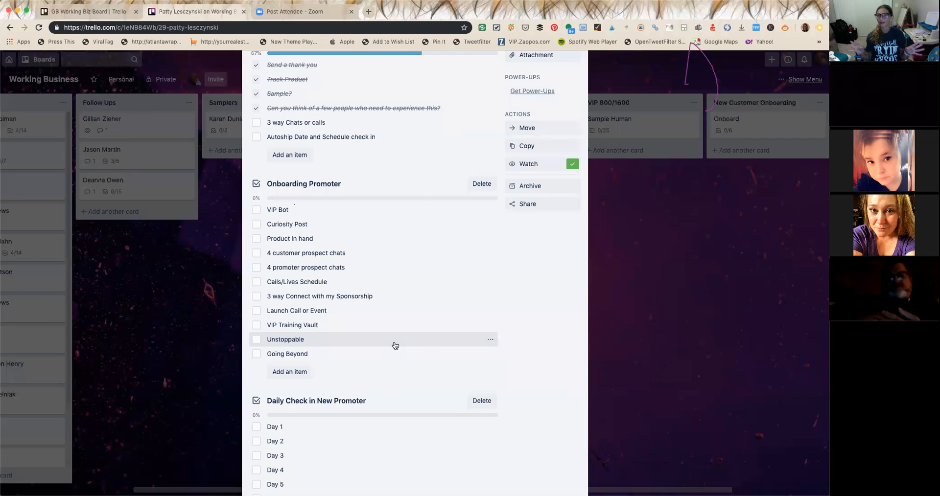
scroll(395, 345, up, 3)
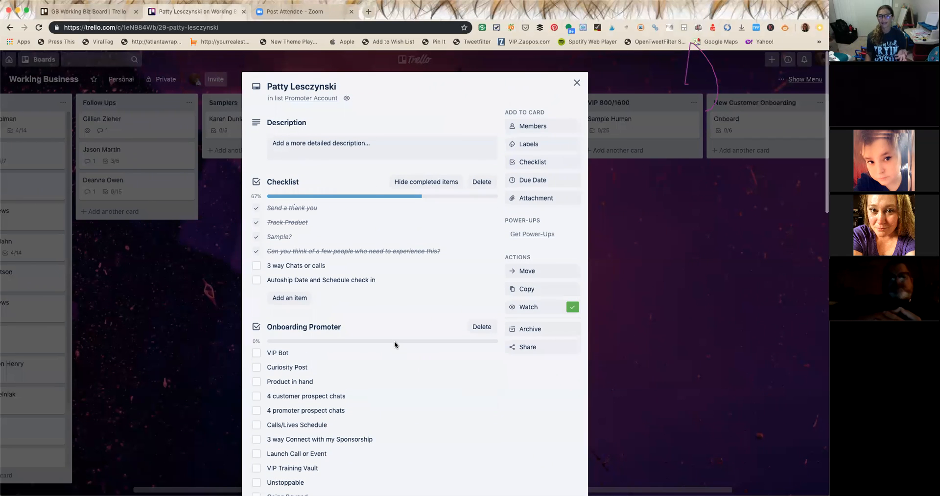
Close the promoter card and open the Onboard card in the New Customer Onboarding list to view its checklist.
click(576, 83)
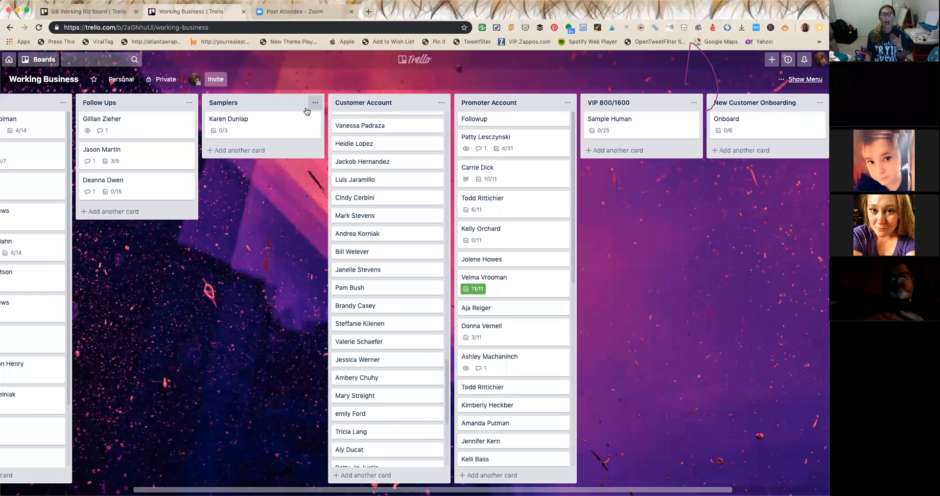
drag(276, 129, 339, 130)
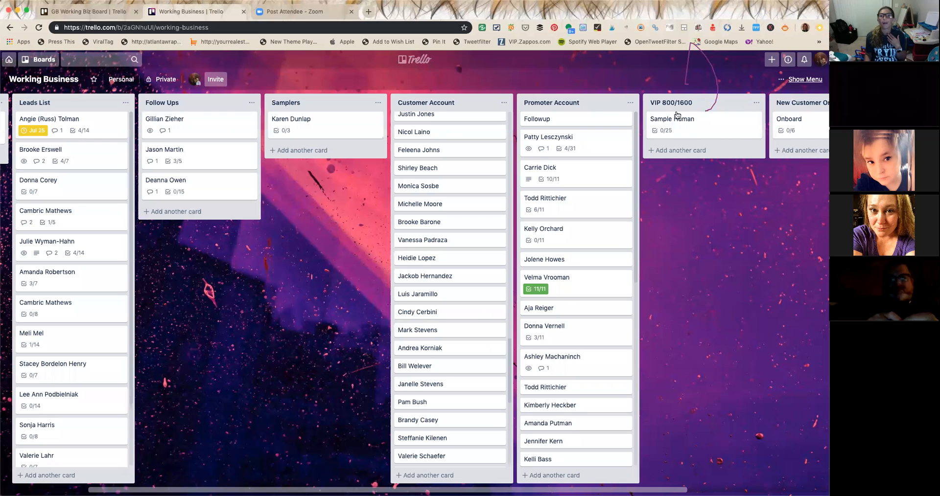
scroll(676, 122, right, 5)
scroll(701, 129, right, 2)
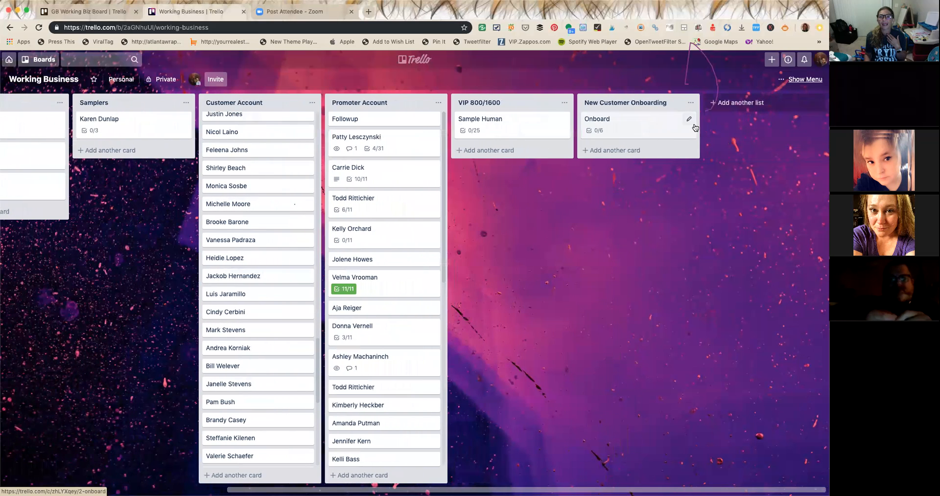
click(651, 125)
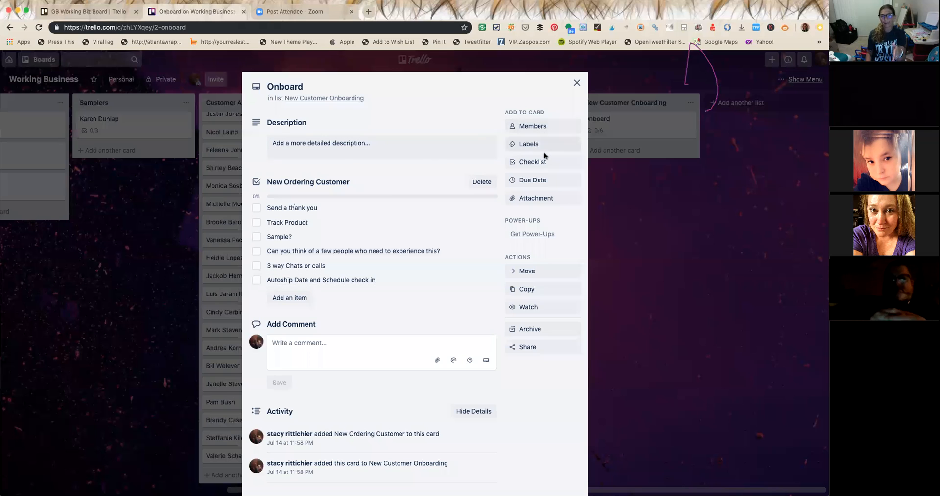
Try out a due date of 8/12/2019 on the Onboard card, dismiss it without saving and close the card.
click(543, 180)
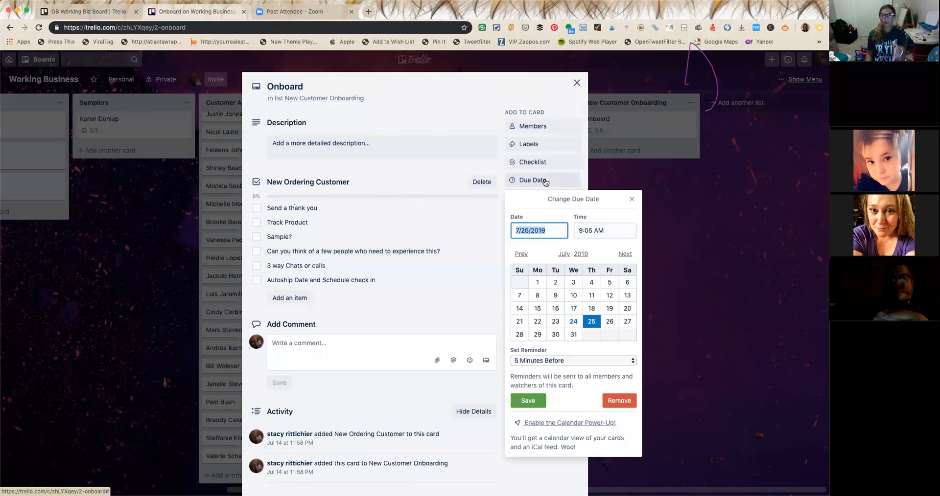
click(575, 255)
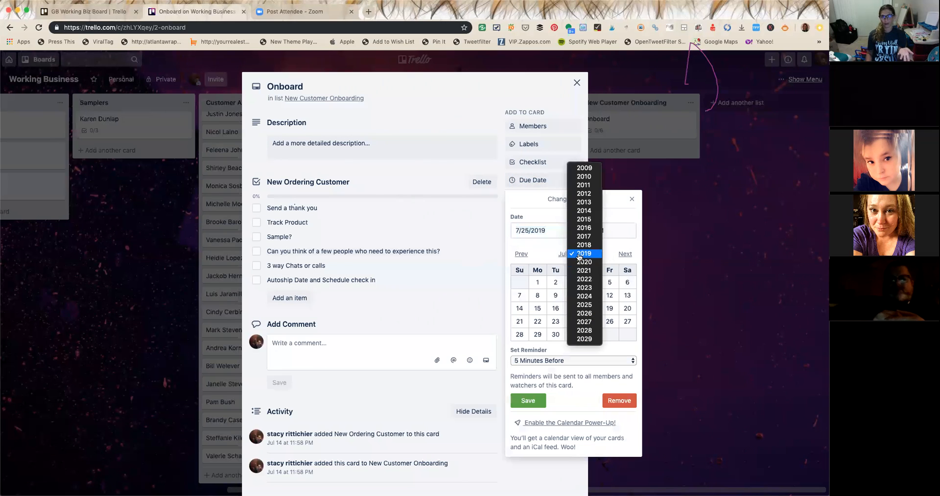
click(573, 254)
click(563, 254)
click(569, 263)
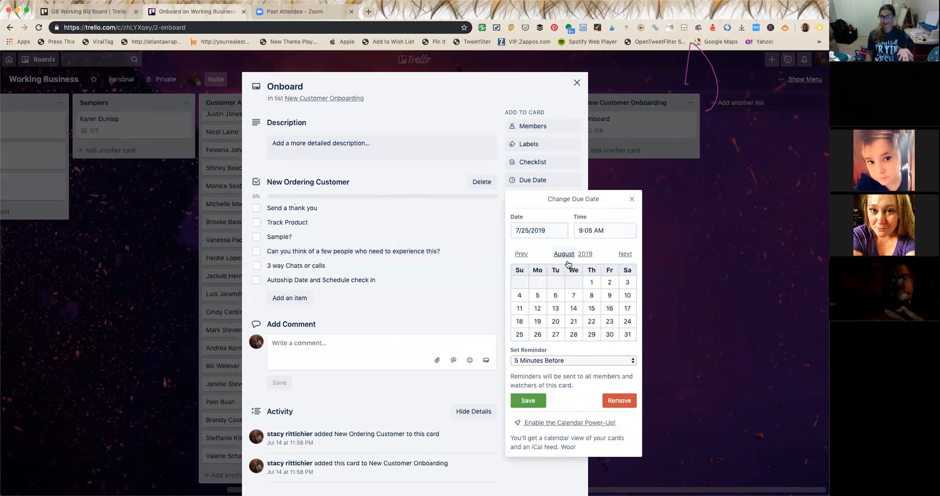
click(535, 310)
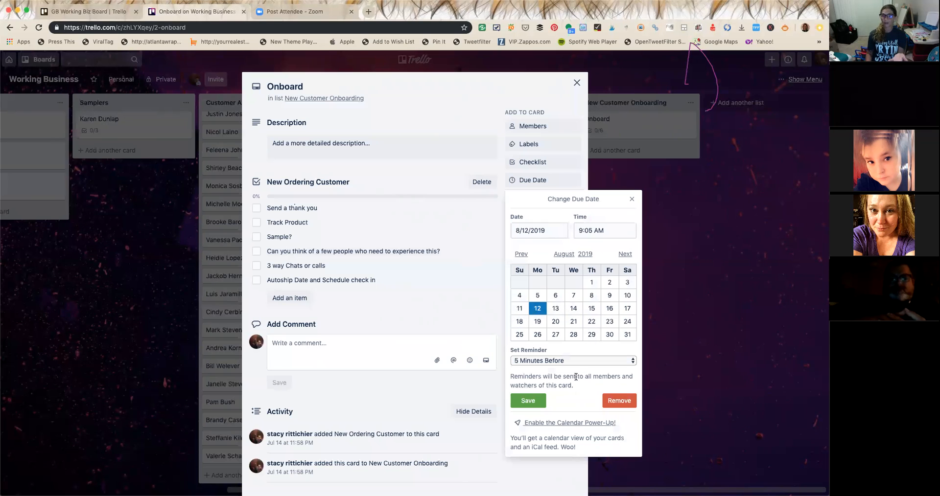
click(632, 199)
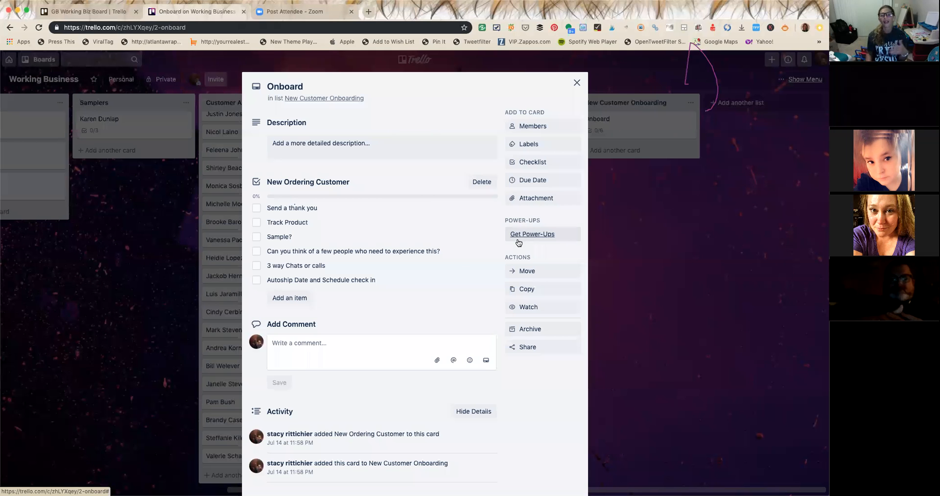
click(576, 84)
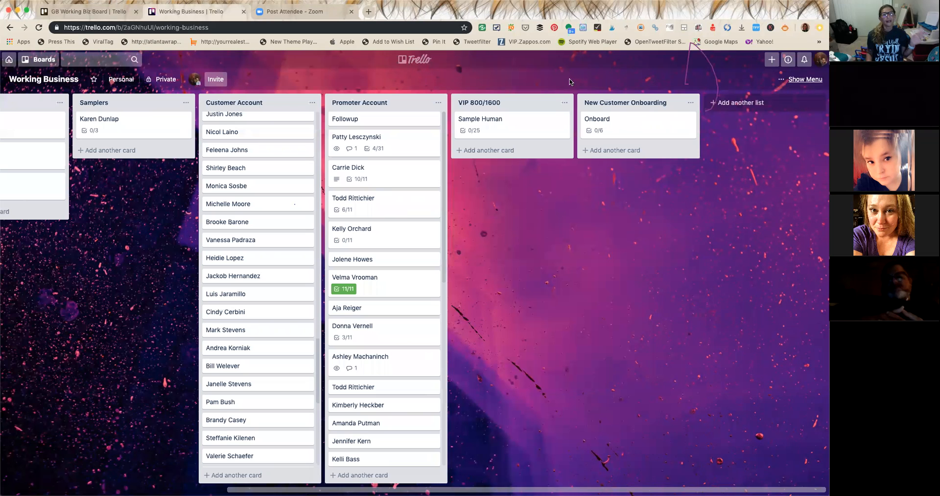
Switch to the GB Working Biz Board and reload its page.
scroll(381, 149, left, 6)
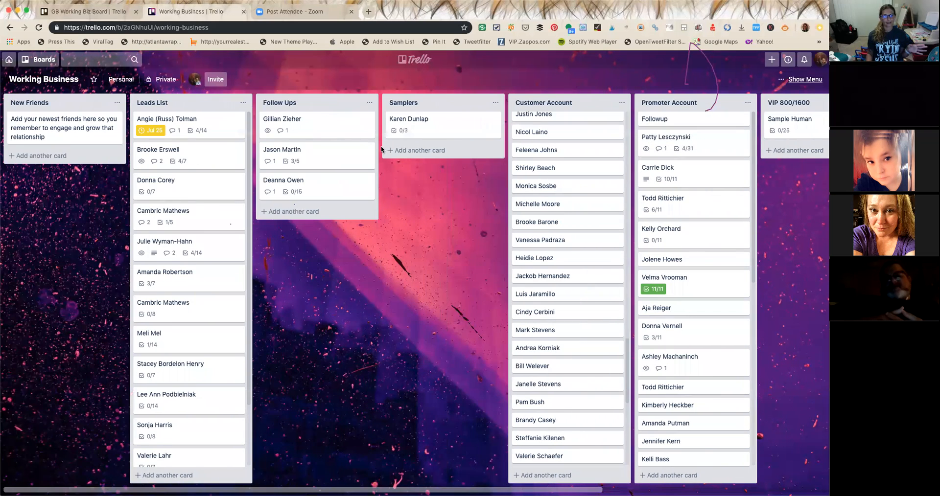
click(90, 15)
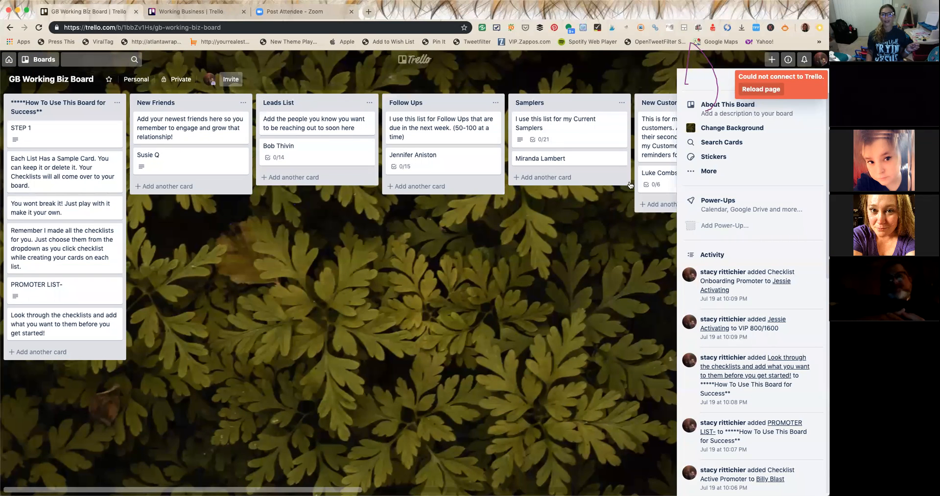
click(767, 91)
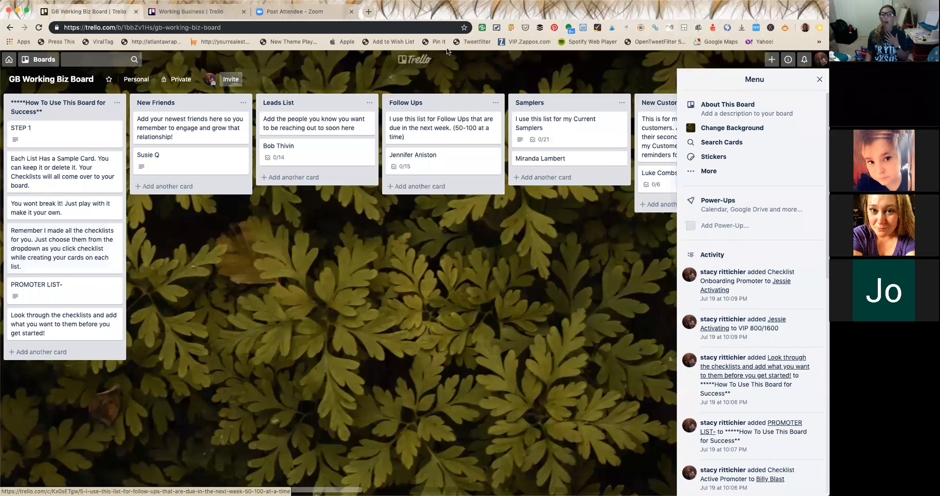
Return to the Working Business board and review the checklists and activity of the third Follow Ups card, closing it when done.
click(205, 11)
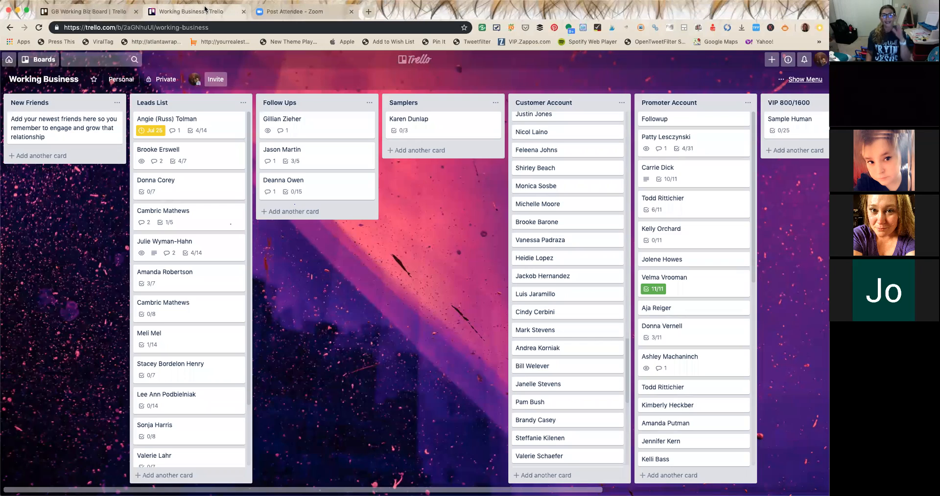
click(311, 185)
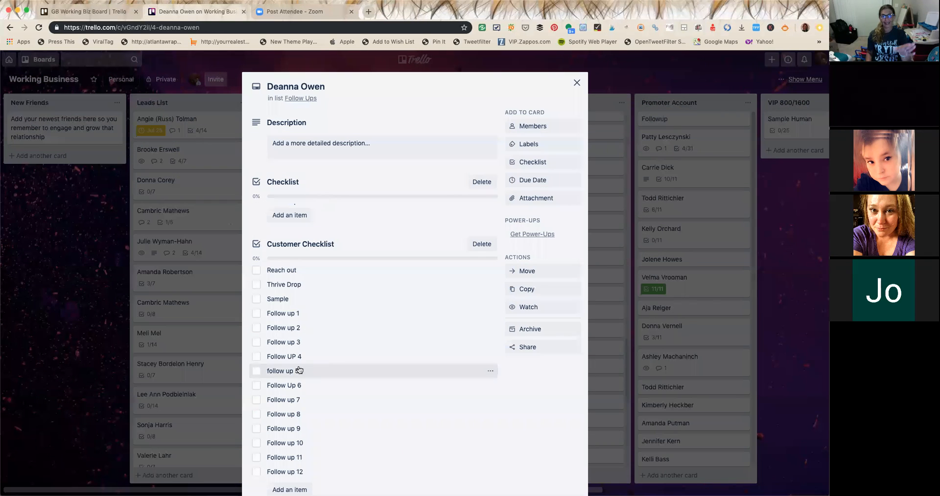
scroll(310, 183, down, 10)
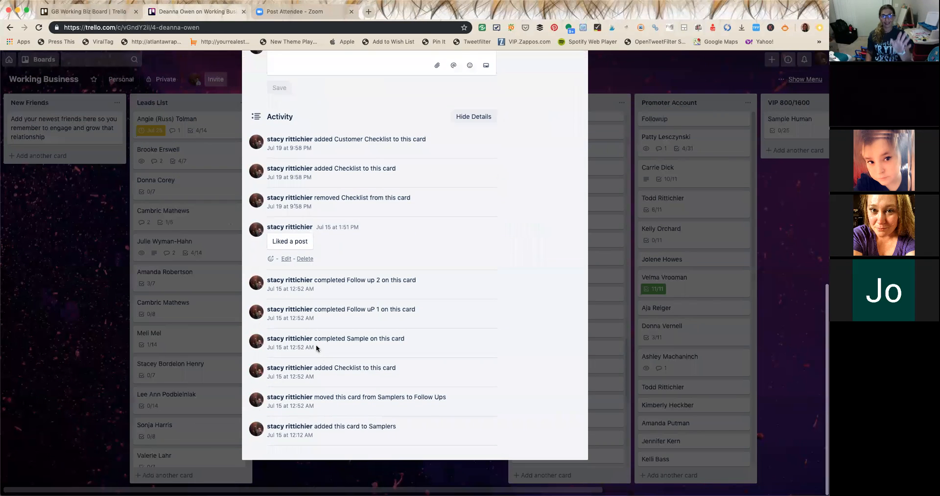
scroll(316, 348, up, 5)
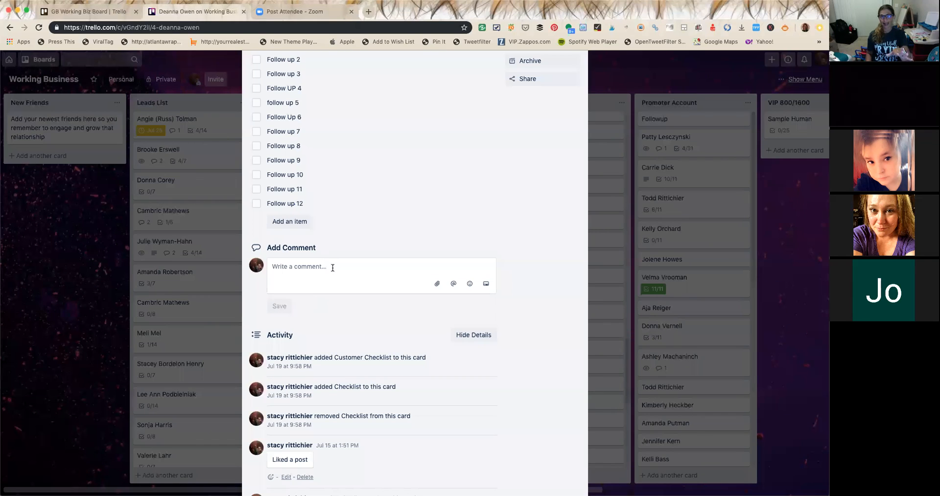
scroll(348, 389, down, 3)
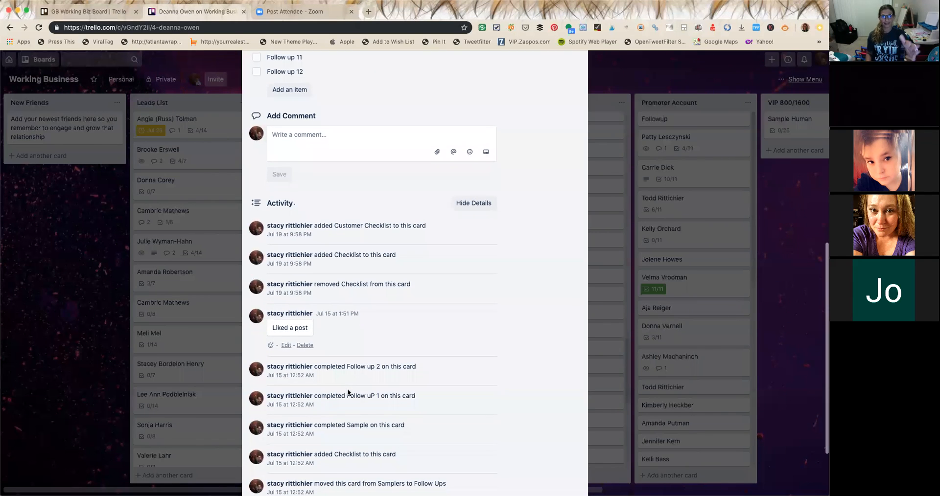
scroll(348, 393, up, 8)
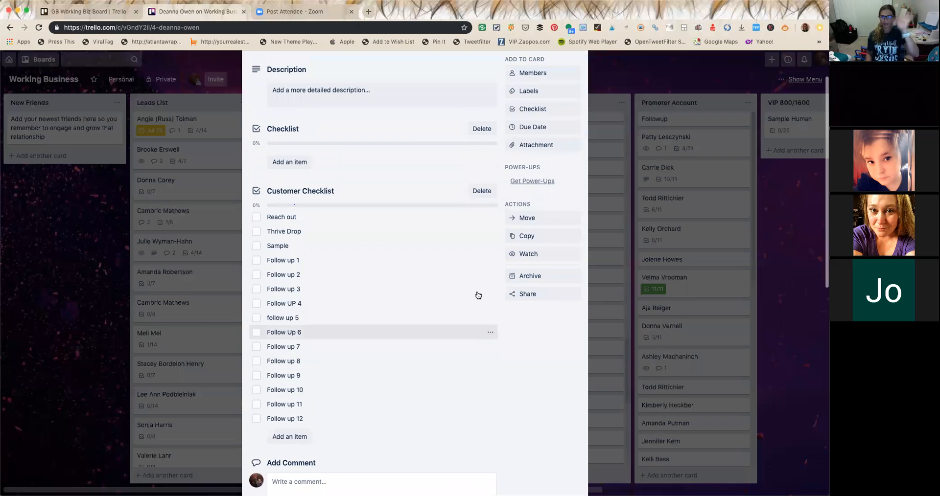
click(574, 82)
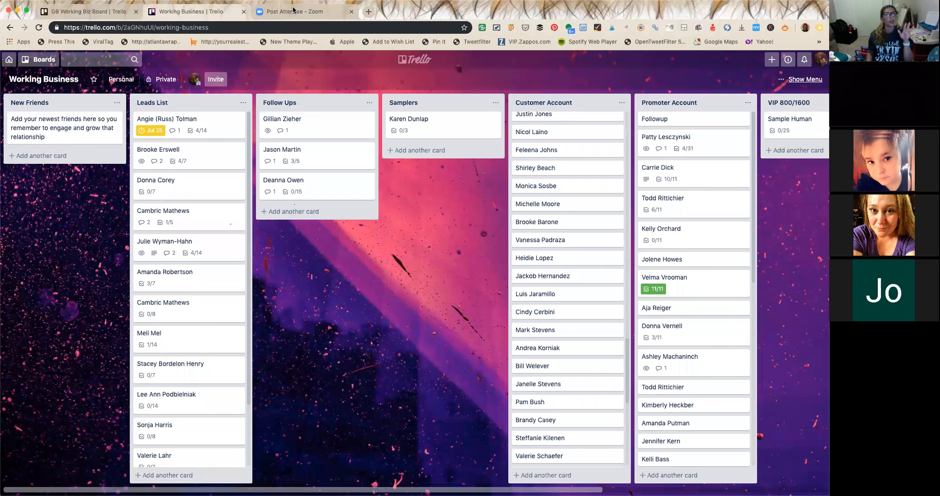
Switch to the GB Working Biz Board and review the Checklist Prospect on the Leads List's second card, closing it when done.
click(119, 12)
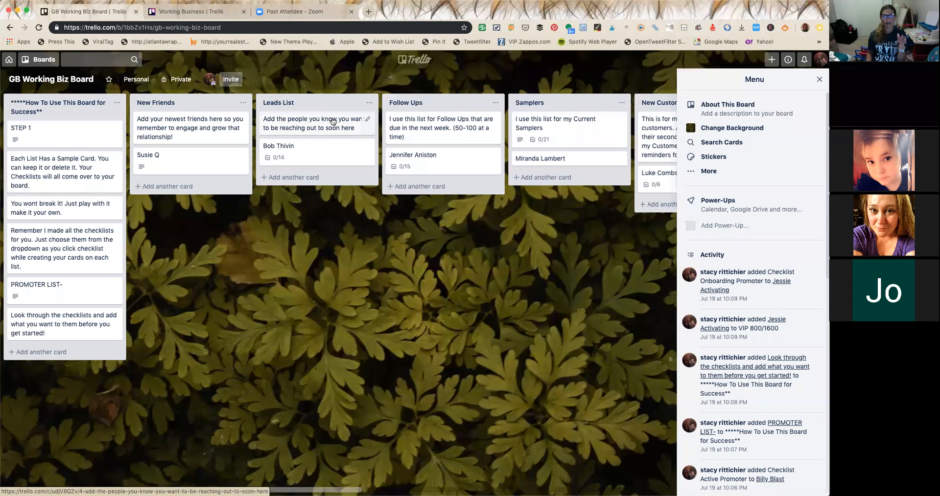
click(306, 156)
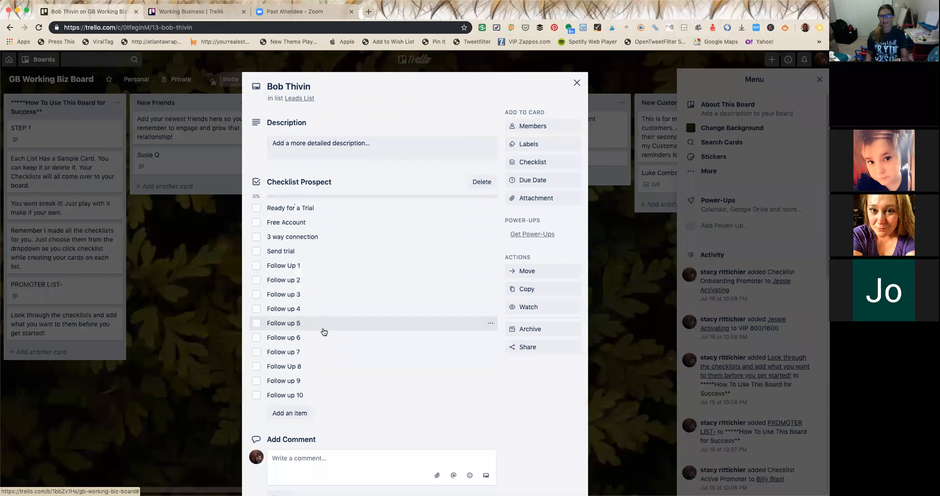
scroll(329, 399, down, 3)
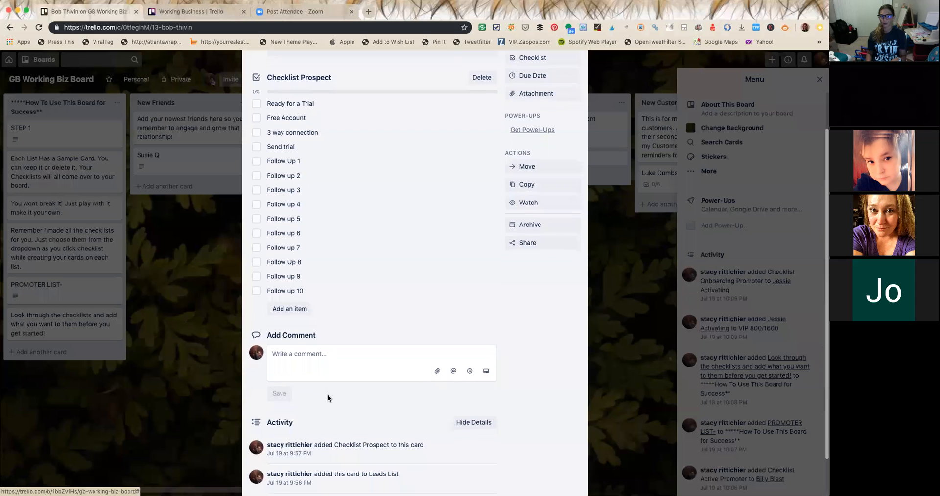
scroll(327, 394, up, 5)
click(576, 83)
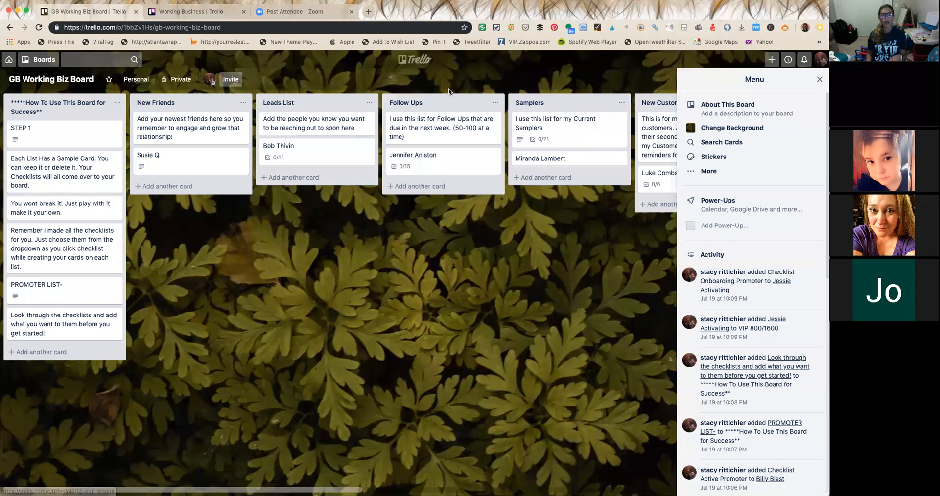
View the Checklist Funnel on the second Follow Ups card, then open and close the Samplers list's sample card.
click(434, 160)
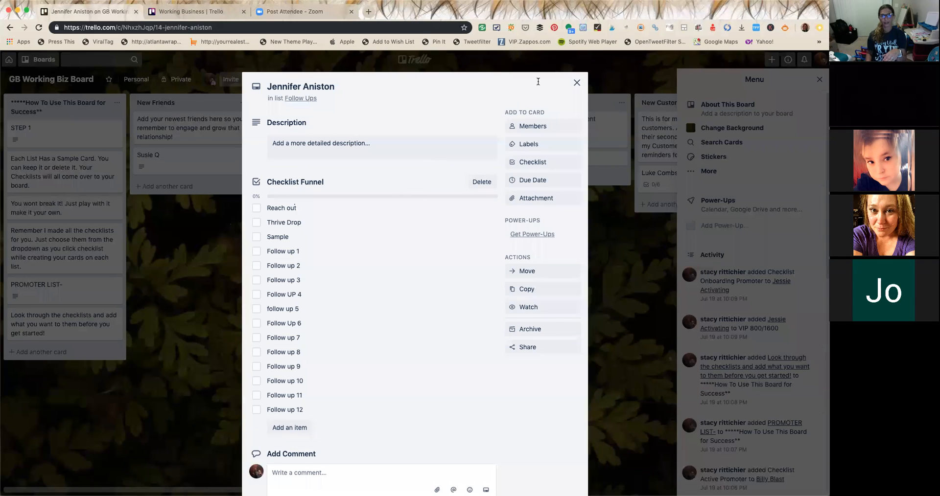
click(576, 83)
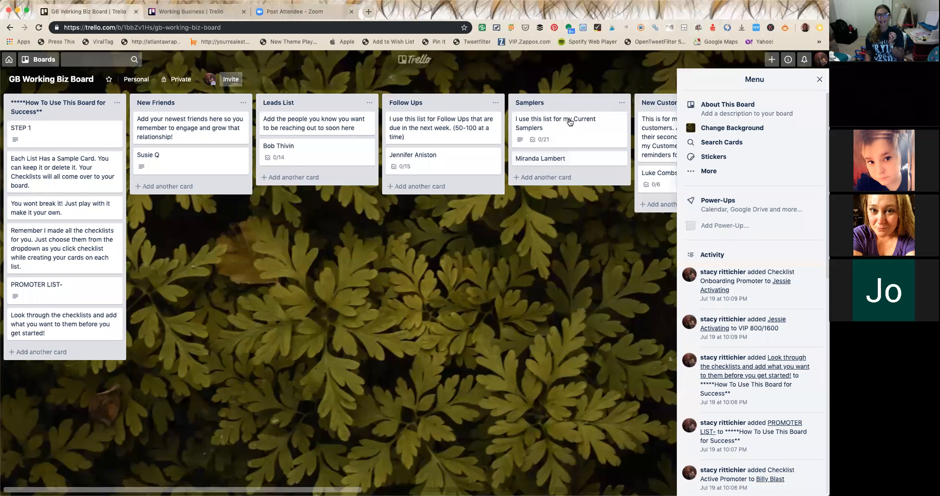
click(577, 132)
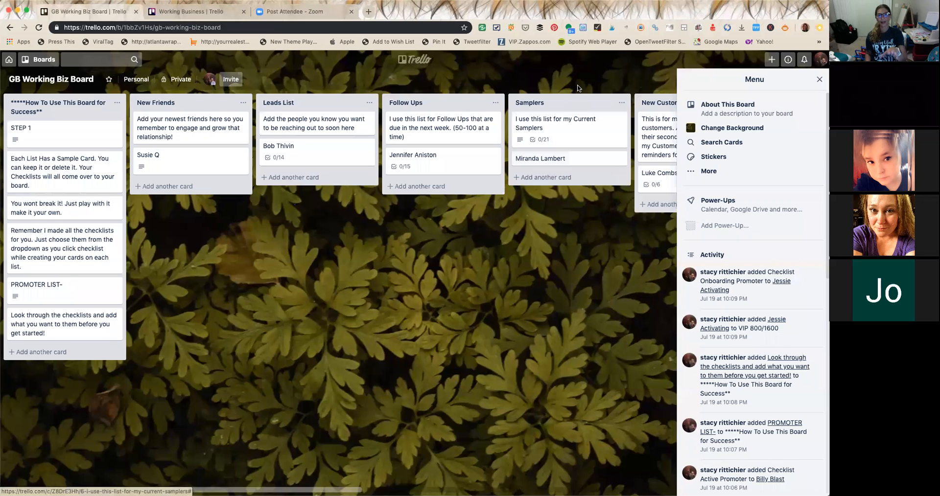
click(577, 83)
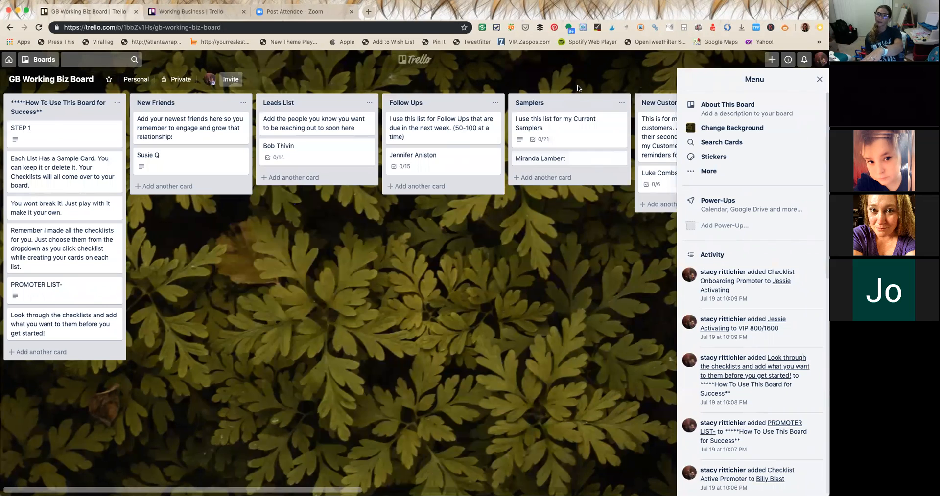
Add a card titled with the sample promoter's name to the VIP 800/1600 list.
scroll(469, 133, right, 3)
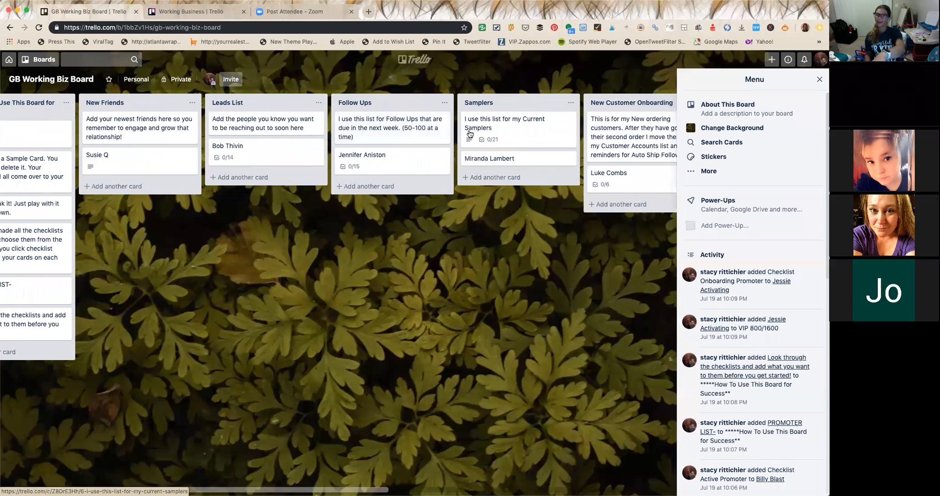
scroll(469, 133, right, 2)
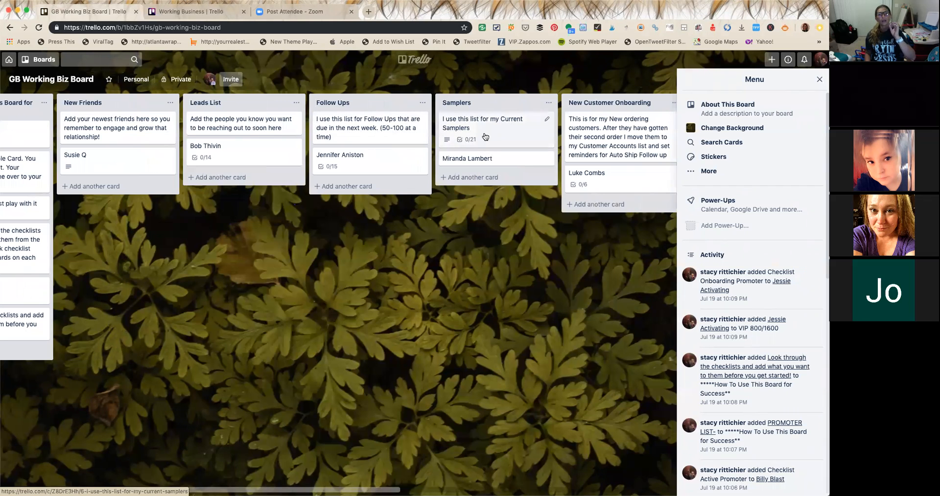
scroll(572, 145, right, 8)
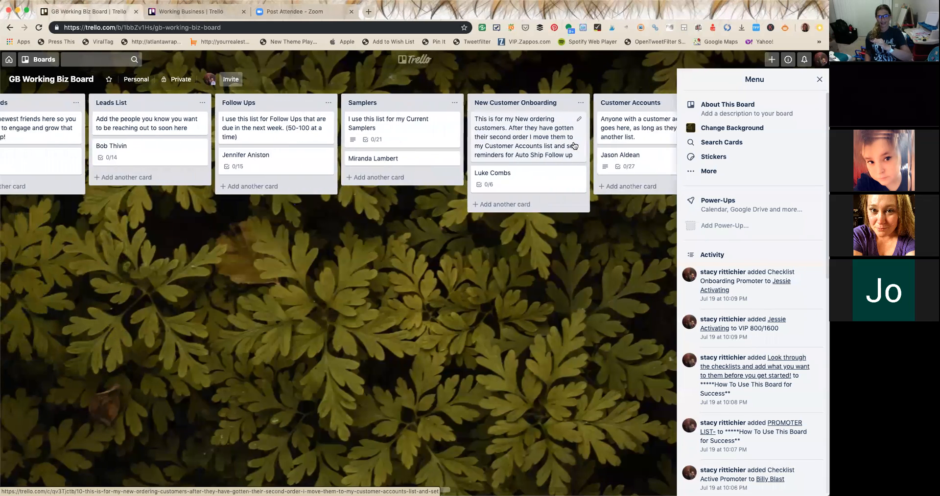
scroll(574, 146, right, 6)
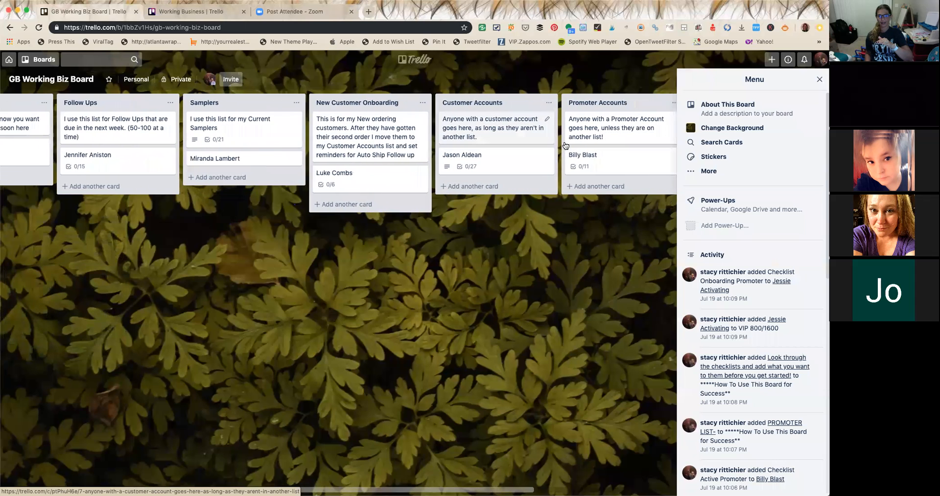
scroll(566, 145, right, 7)
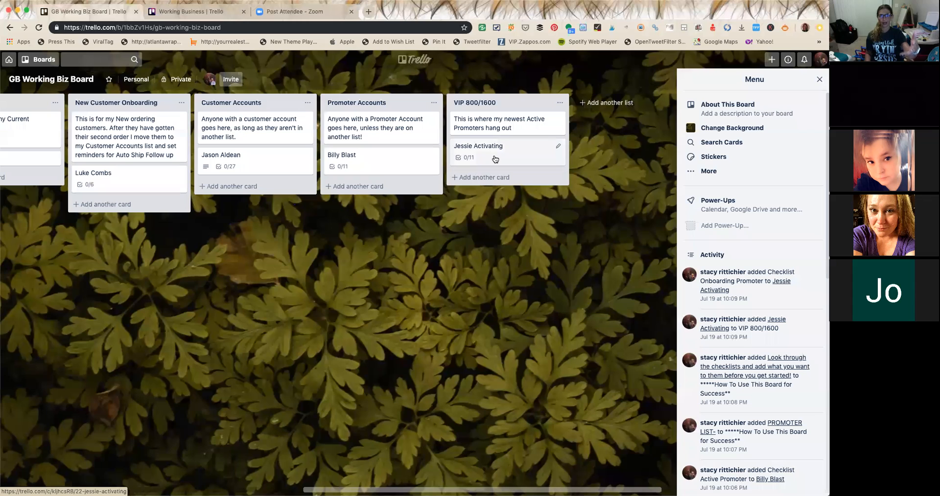
click(487, 180)
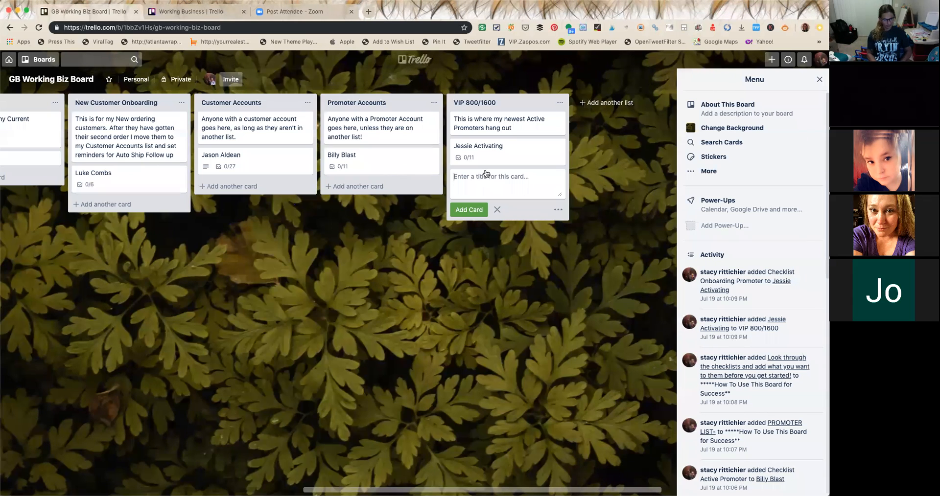
text(Jo Activate)
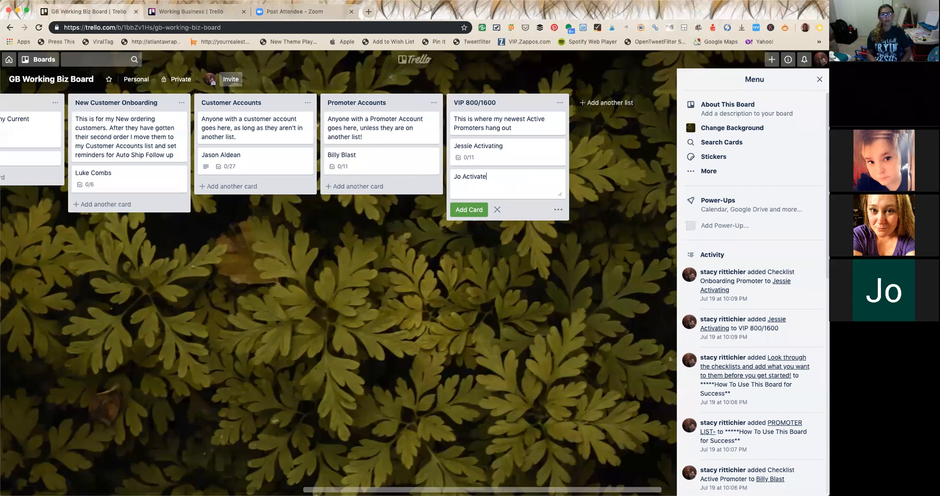
key(Return)
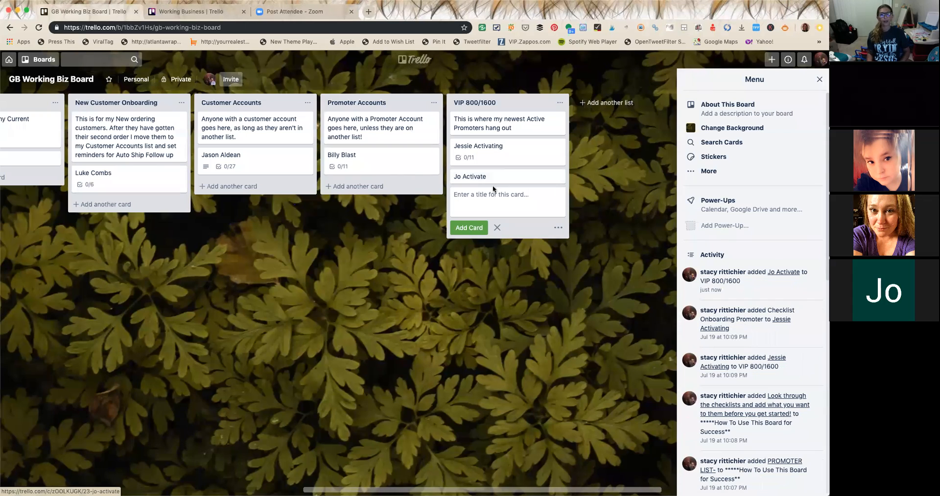
Open the new VIP 800/1600 card and enter the description lines "married", "3 kids" and "two in school one at home".
click(491, 179)
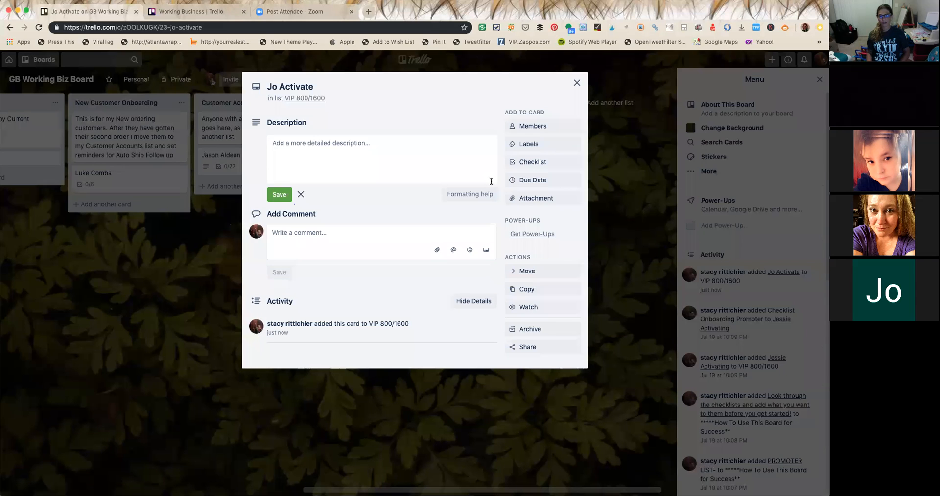
click(336, 170)
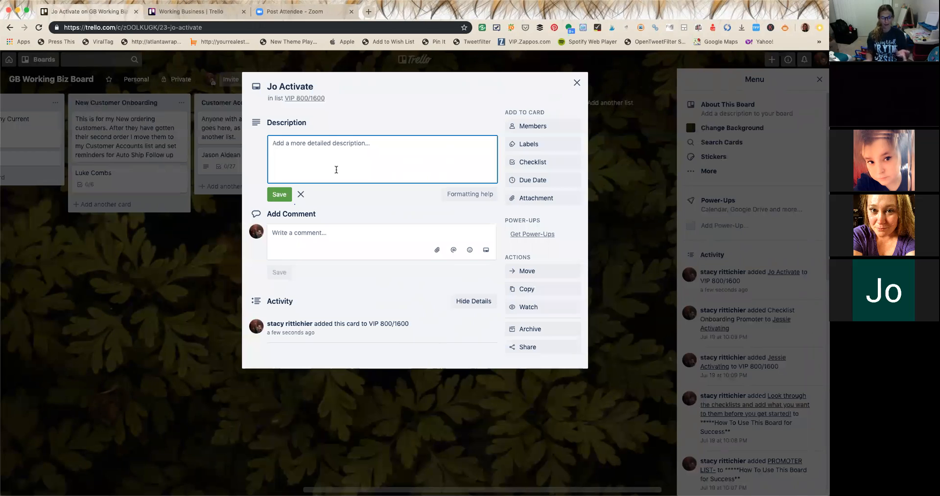
text(married)
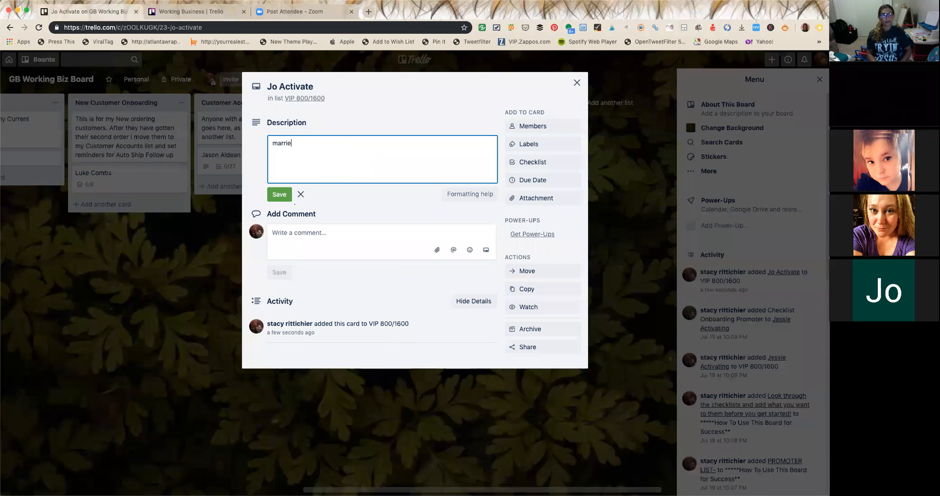
key(Return)
text(3 kids)
key(Return)
text(two in school one at home)
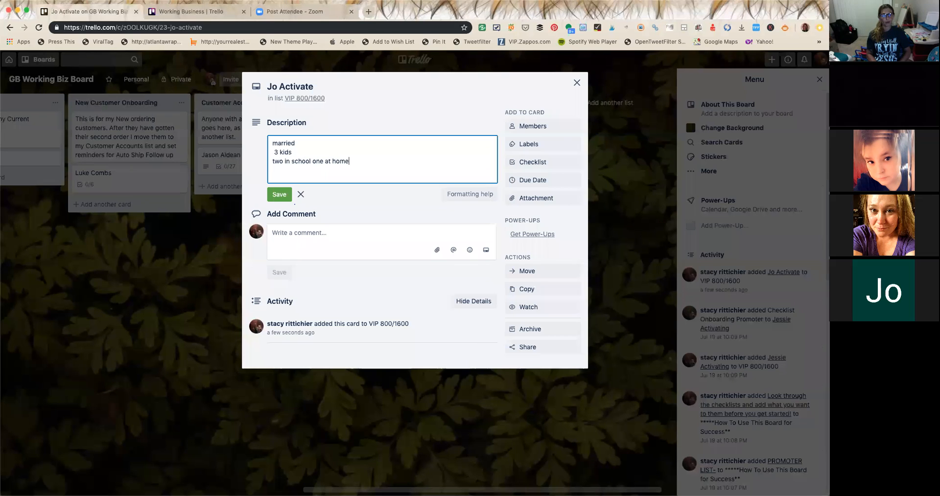
Add the description line "Wants to replace her car and income from the job she left 3 years ago." and save the description.
key(Return)
text(Wants to repa)
key(BackSpace)
text(lace her car and )
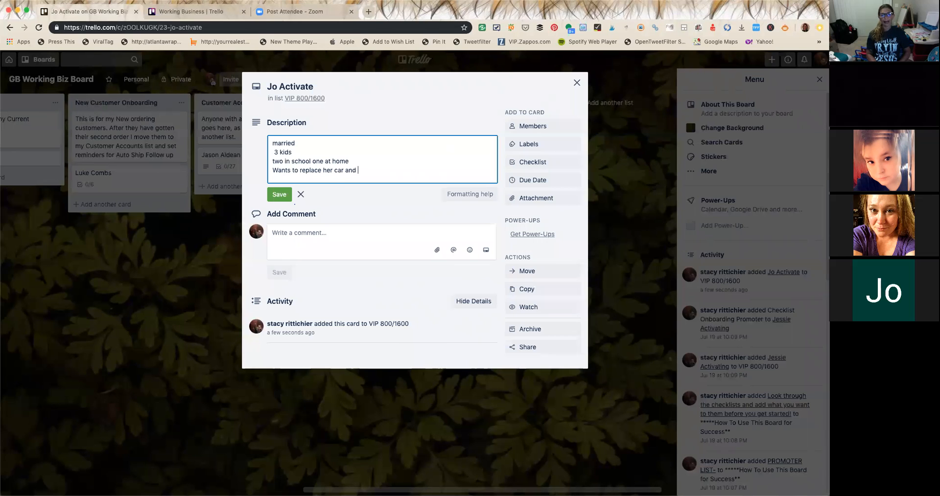
text(income from the j)
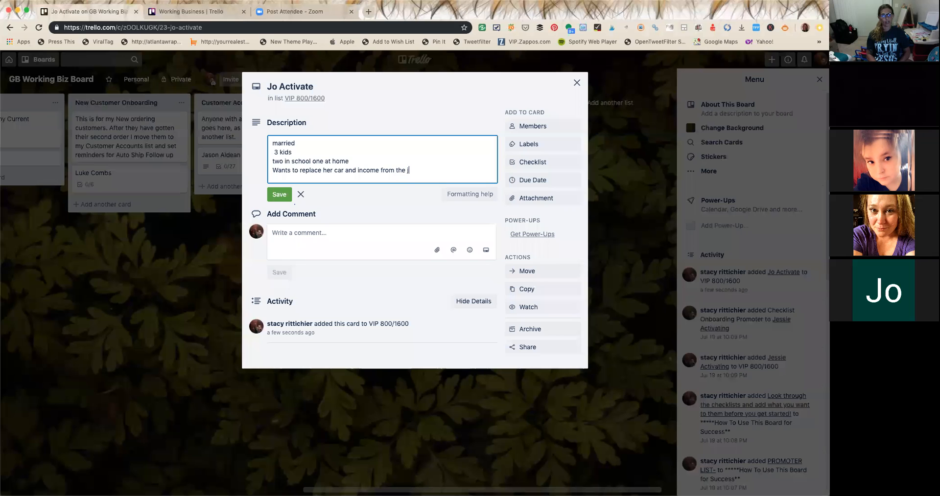
text(ob she left 3 years ago.)
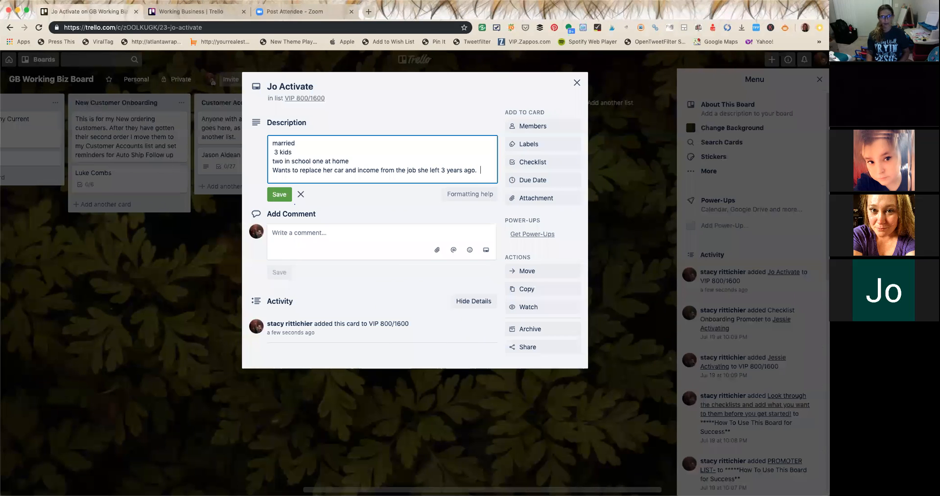
click(279, 194)
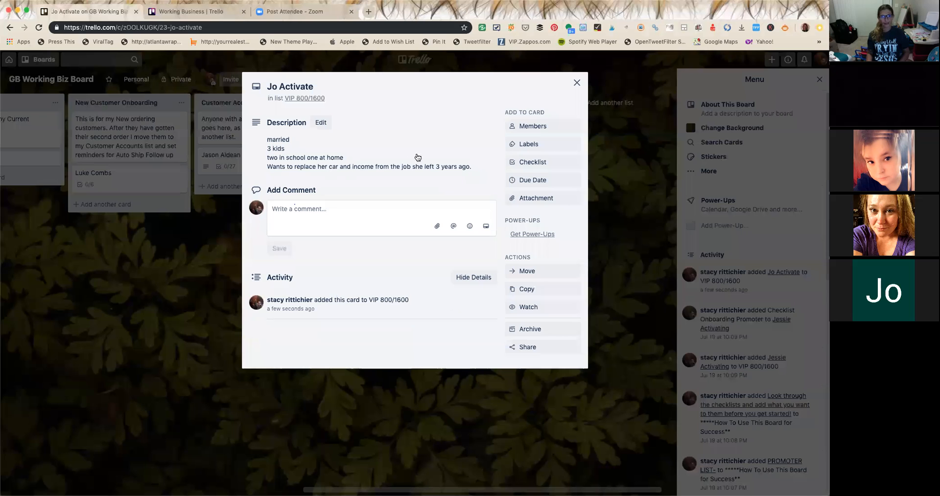
Add a checklist to the card by copying the items of Checklist Onboarding Promoter.
click(525, 163)
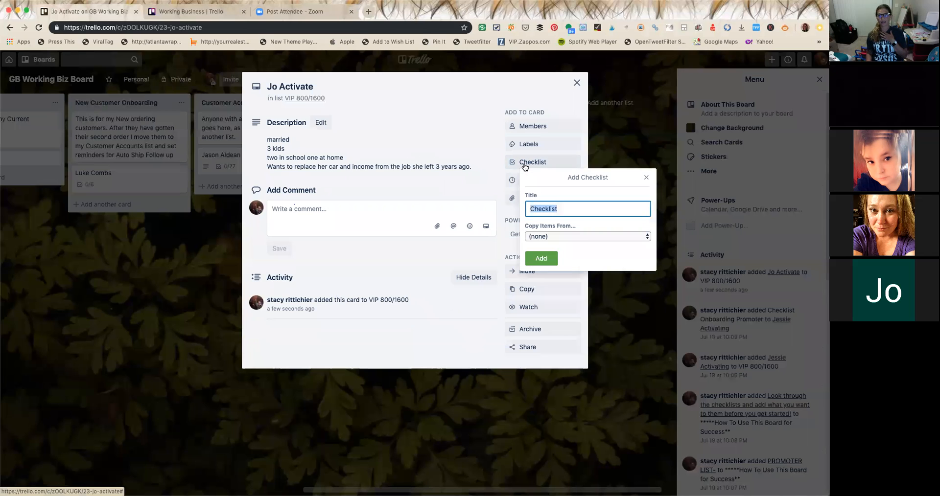
click(559, 238)
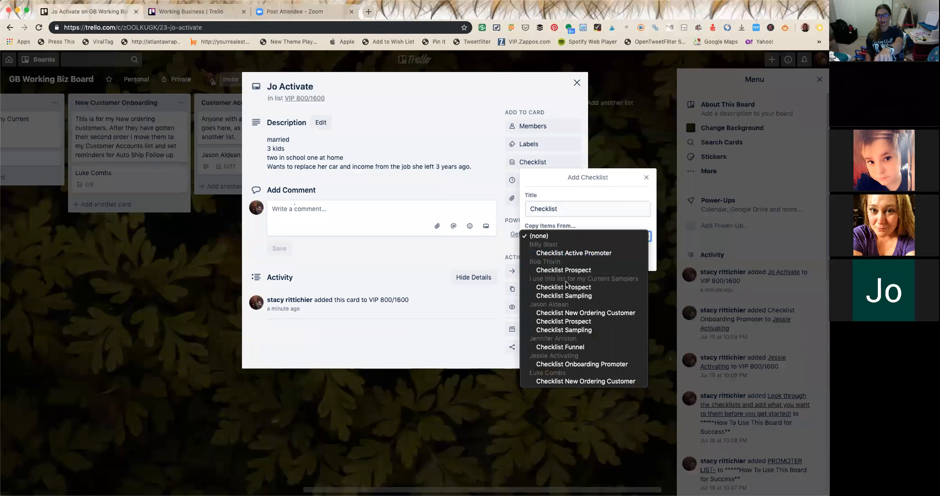
click(564, 366)
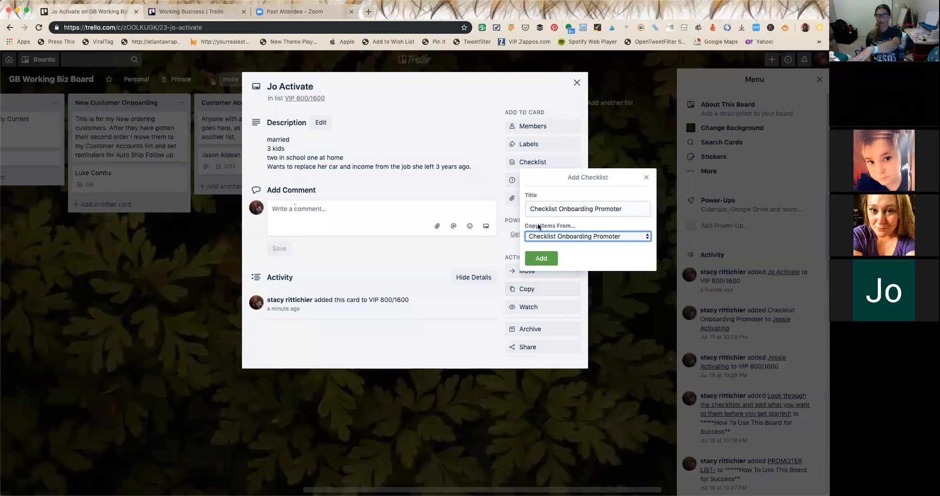
click(544, 259)
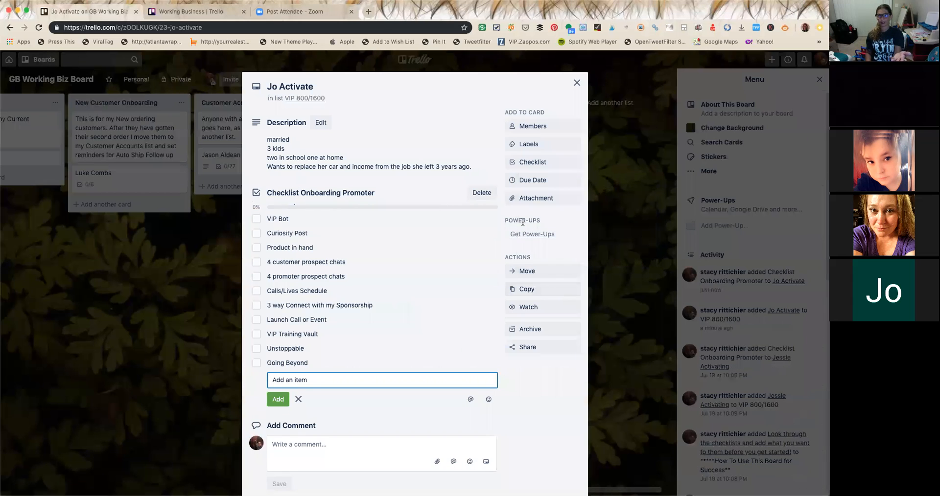
Add a second checklist to the card, copied from Checklist Active Promoter.
click(540, 164)
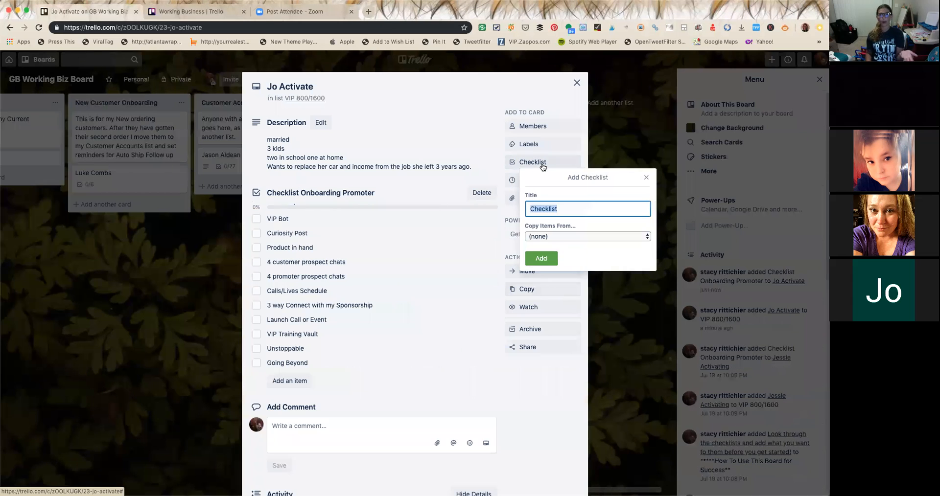
click(569, 236)
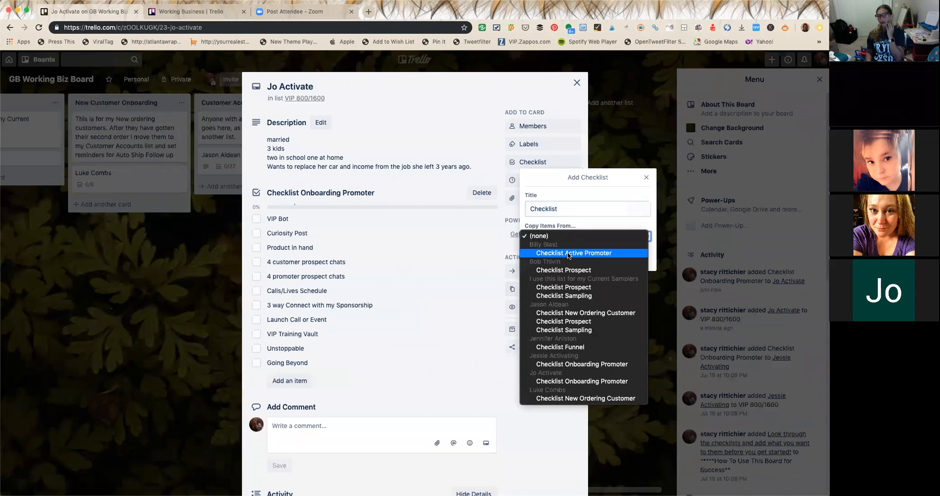
click(569, 254)
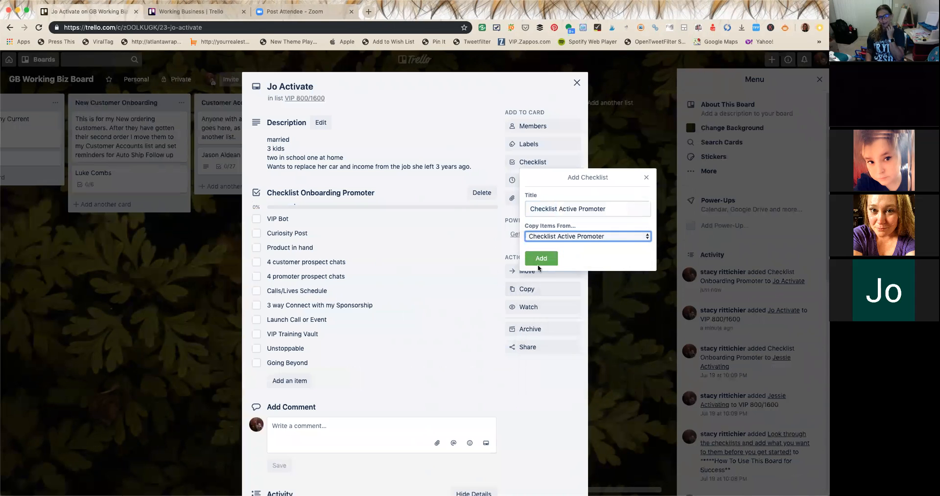
click(538, 263)
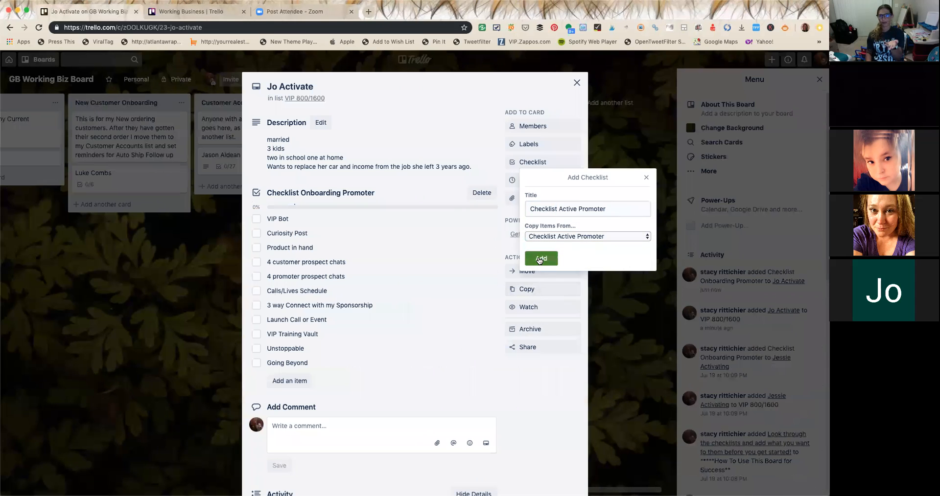
Delete Checklist Active Promoter from the card and close the card.
scroll(489, 350, down, 3)
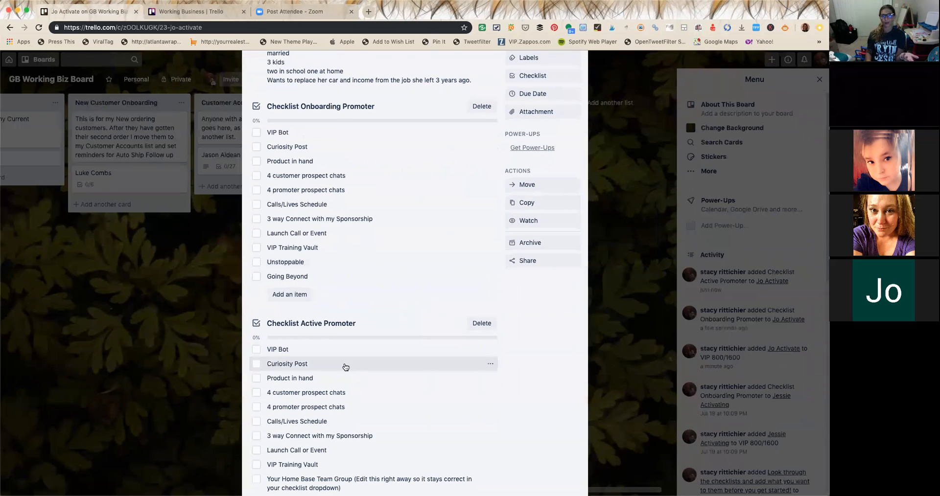
click(484, 324)
click(535, 387)
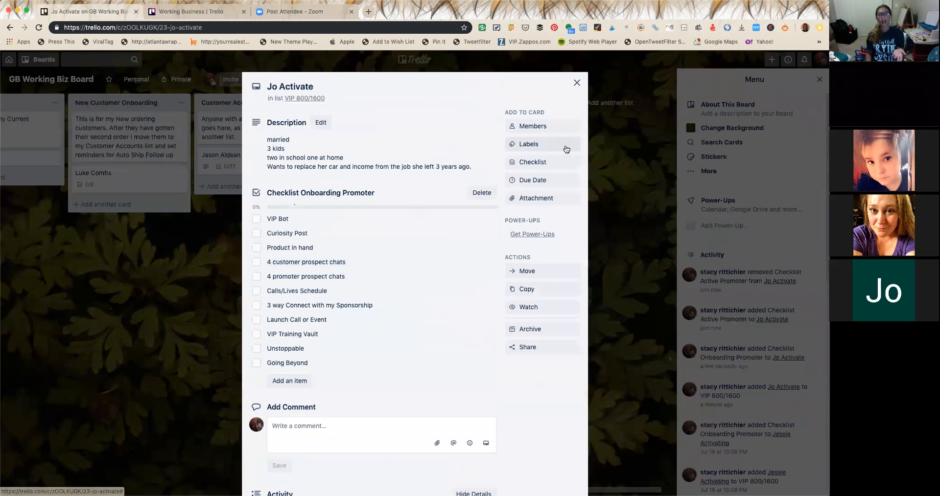
click(577, 84)
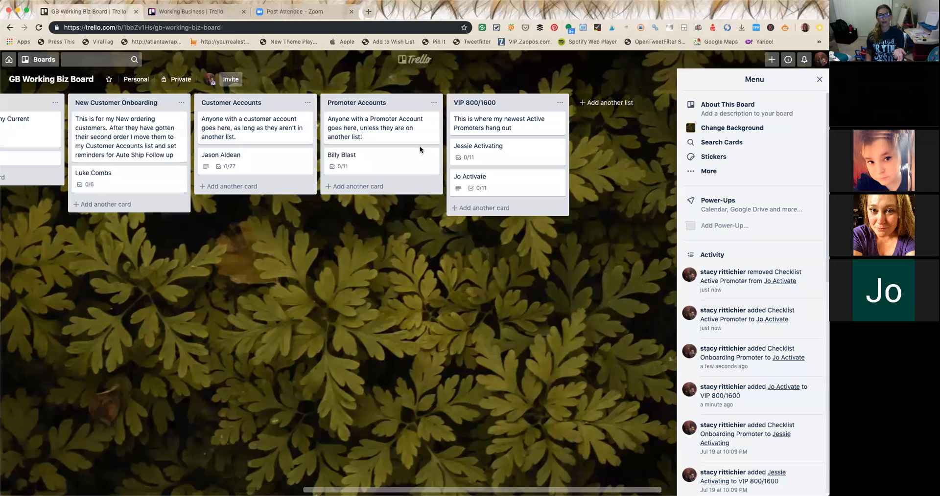
Reopen the new VIP 800/1600 card, look over its activity and delete Checklist Onboarding Promoter.
click(487, 185)
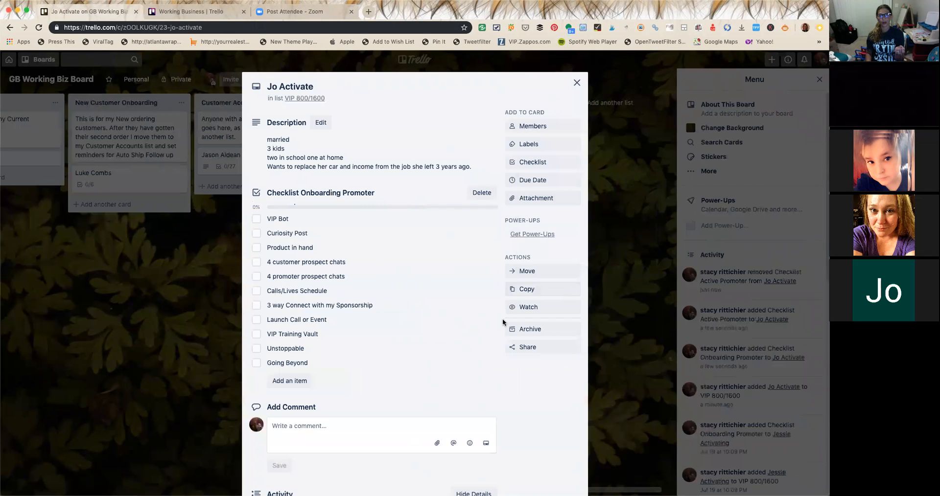
scroll(502, 319, down, 4)
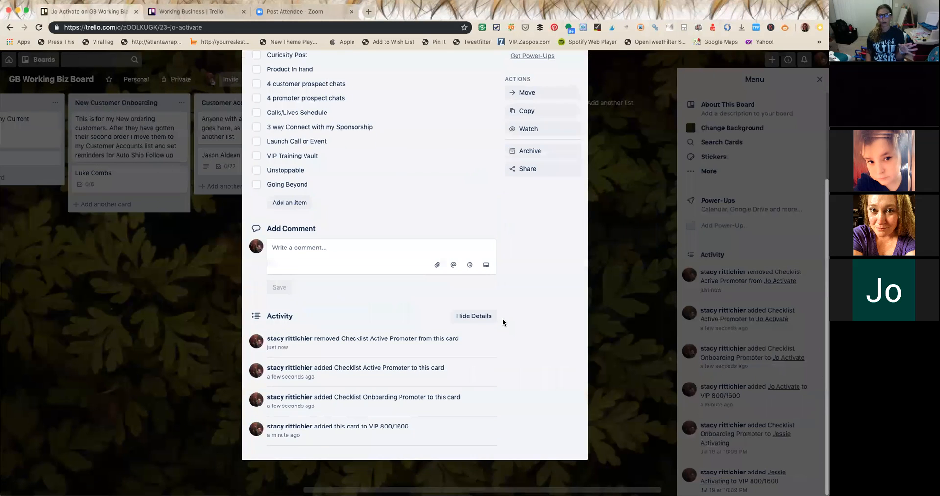
scroll(502, 319, up, 4)
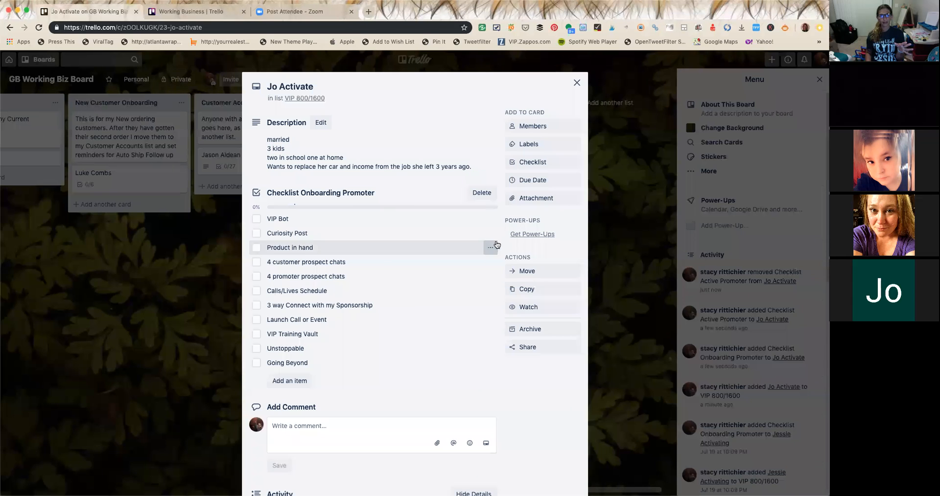
click(481, 195)
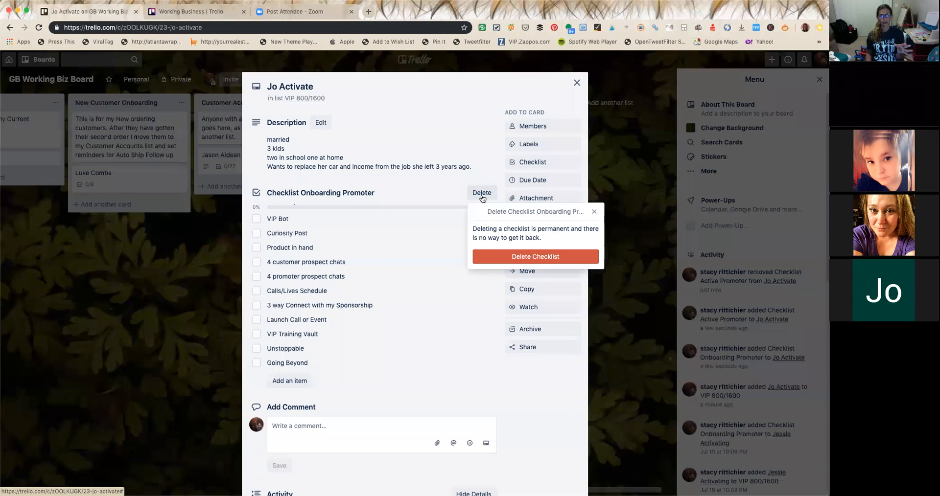
click(524, 259)
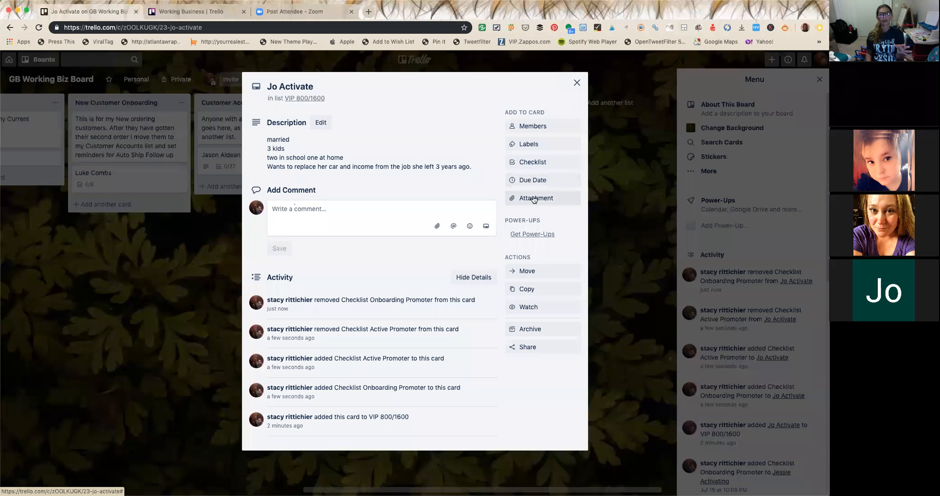
Archive the new VIP 800/1600 card, close it and return to the board's first lists.
click(532, 332)
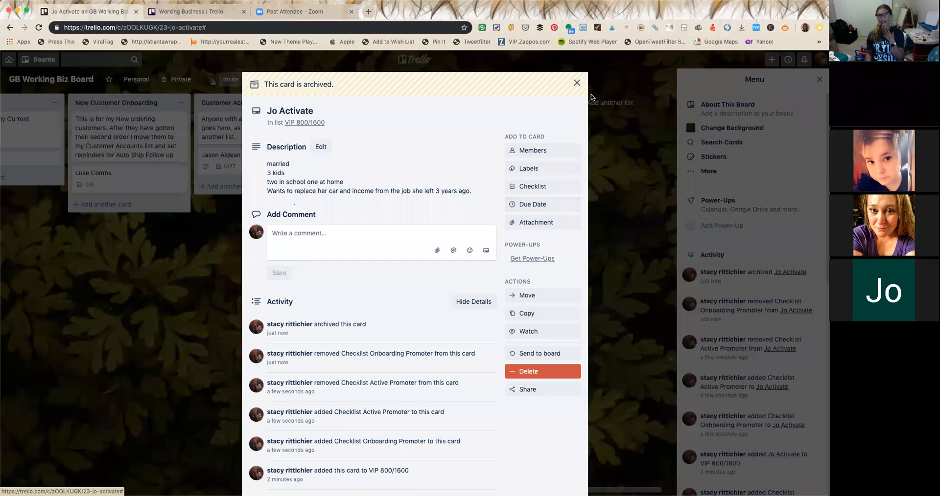
click(576, 82)
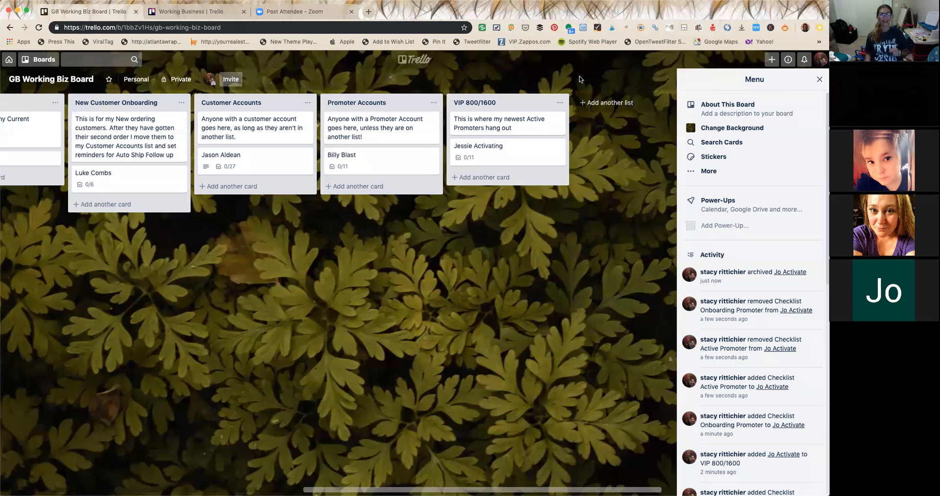
scroll(341, 141, left, 10)
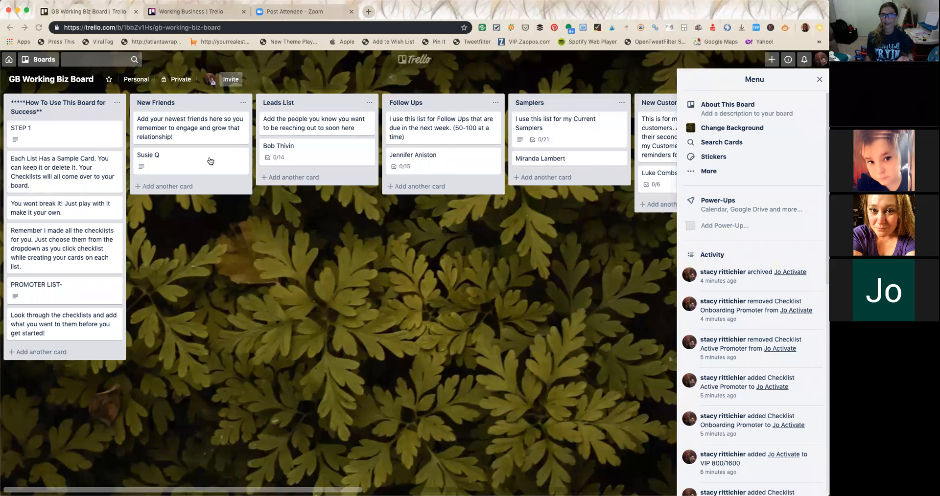
Add a checklist copied from Checklist Funnel to the sample contact card in the New Friends list and close the card.
click(152, 155)
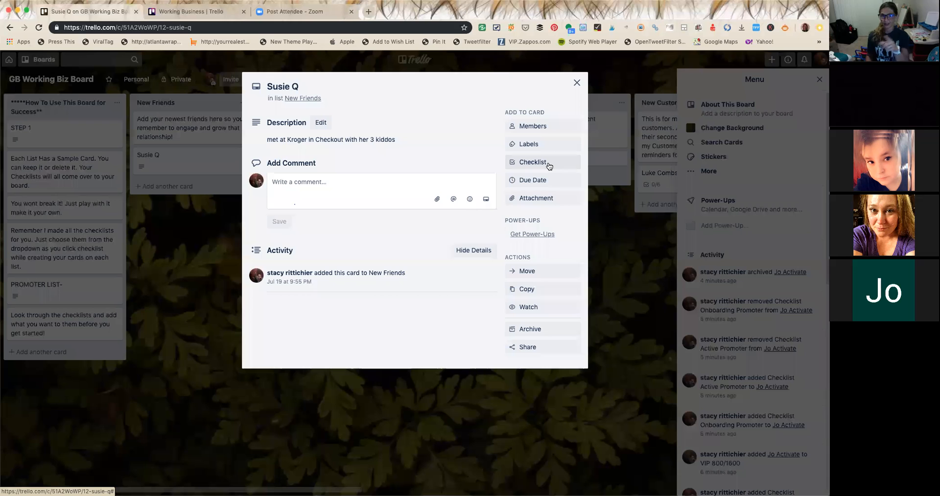
click(550, 166)
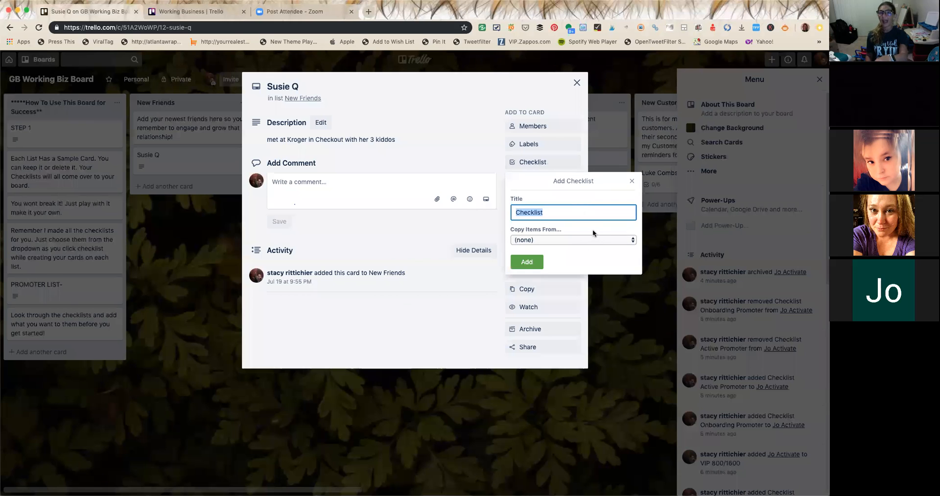
click(597, 241)
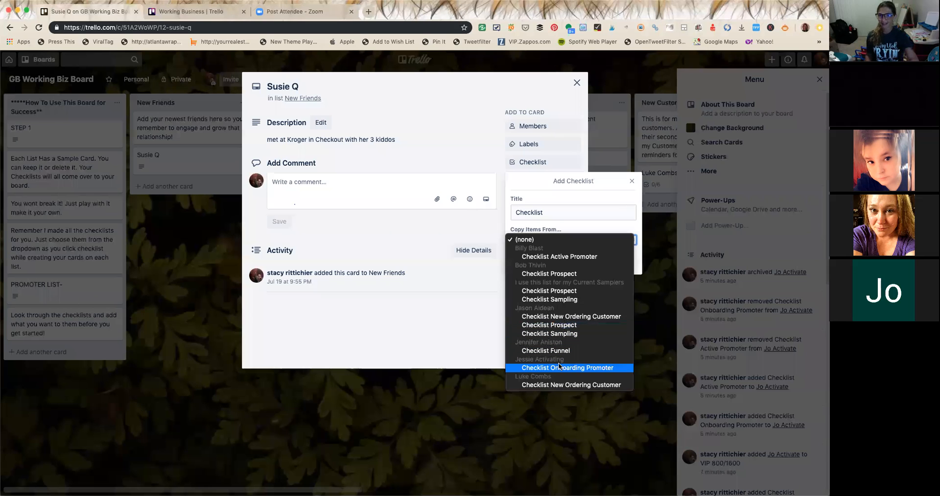
click(550, 350)
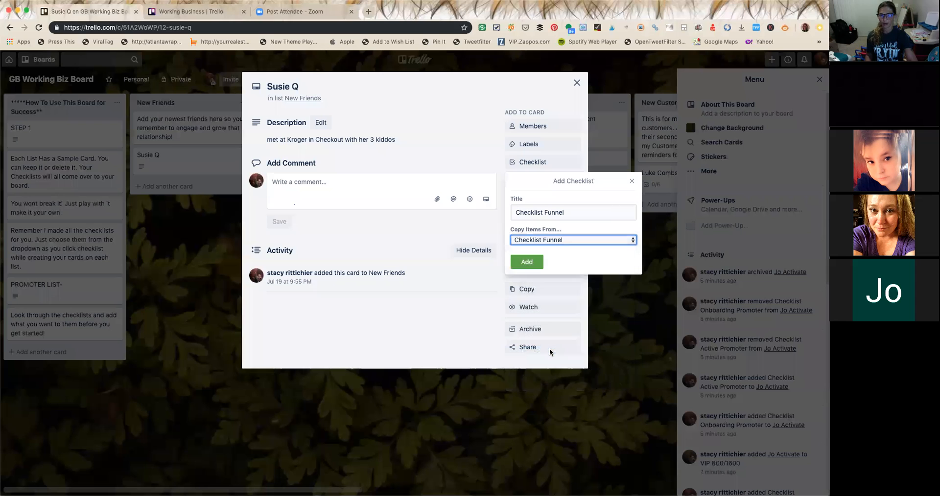
click(526, 263)
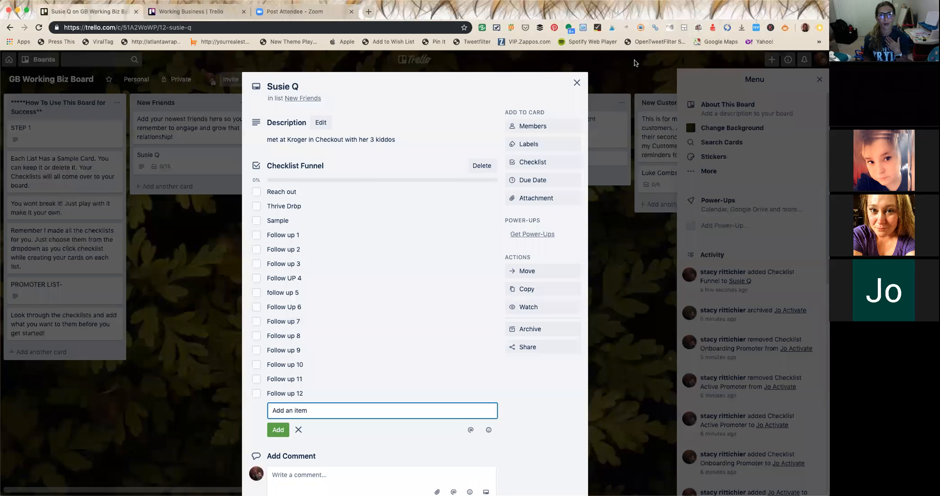
click(577, 83)
click(576, 82)
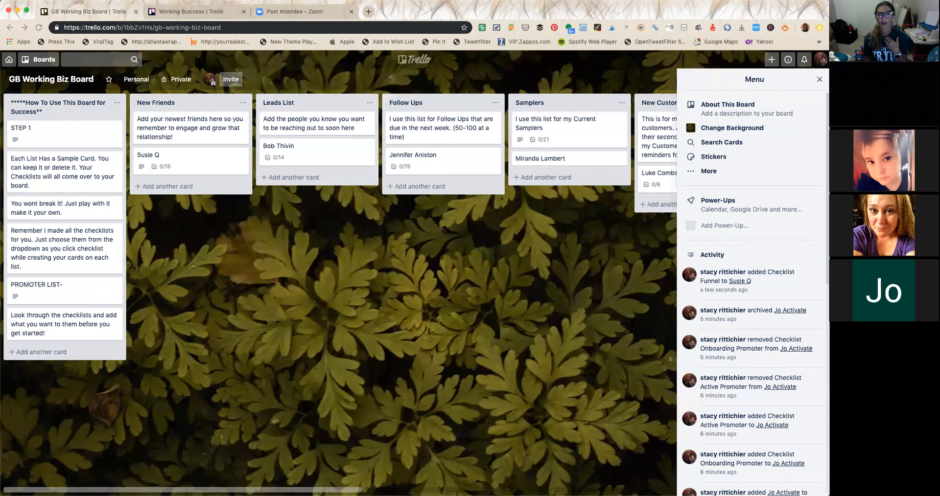
Show the Copy Board options for the GB Working Biz Board without creating a copy.
click(707, 172)
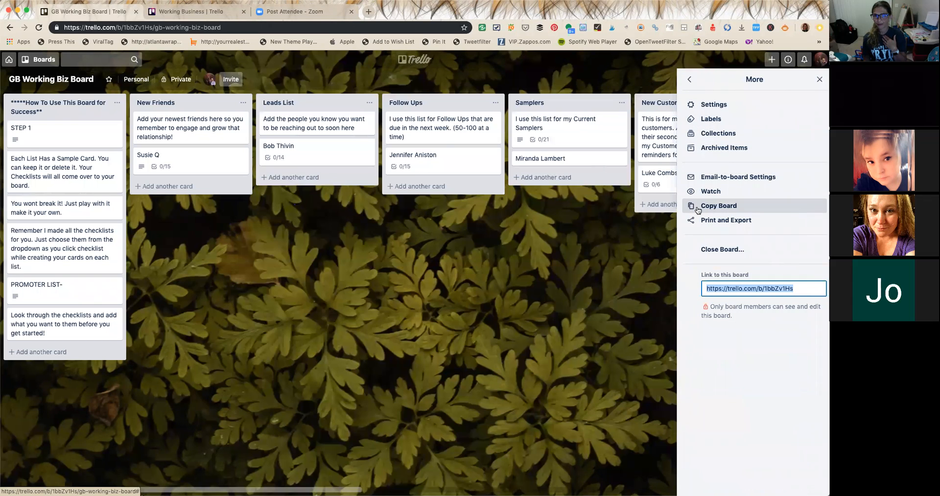
click(686, 80)
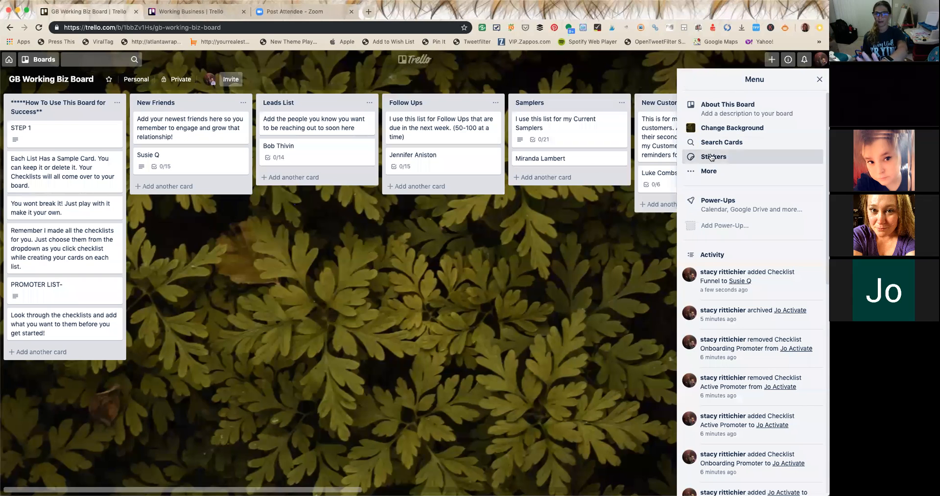
click(709, 172)
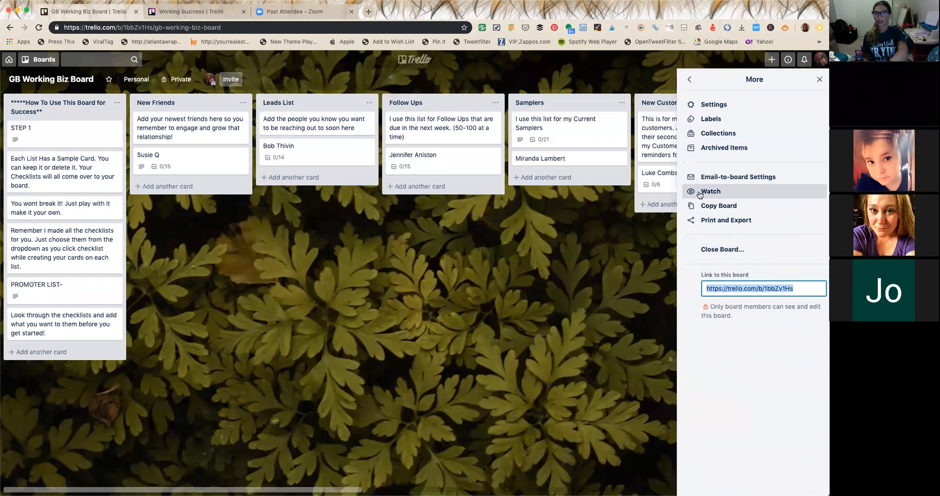
click(707, 209)
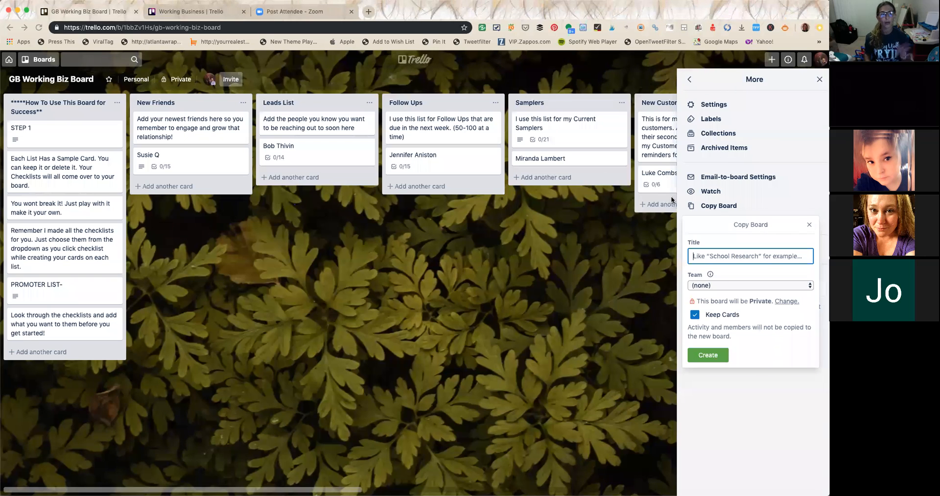
Browse the list of boards, open the SC catagories board and look across its lists to What to post.
click(42, 61)
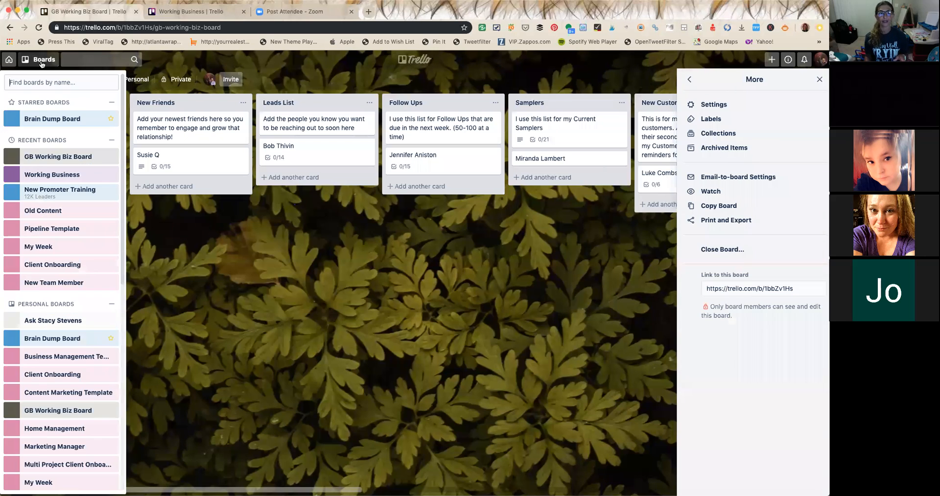
scroll(52, 331, down, 3)
scroll(52, 331, down, 6)
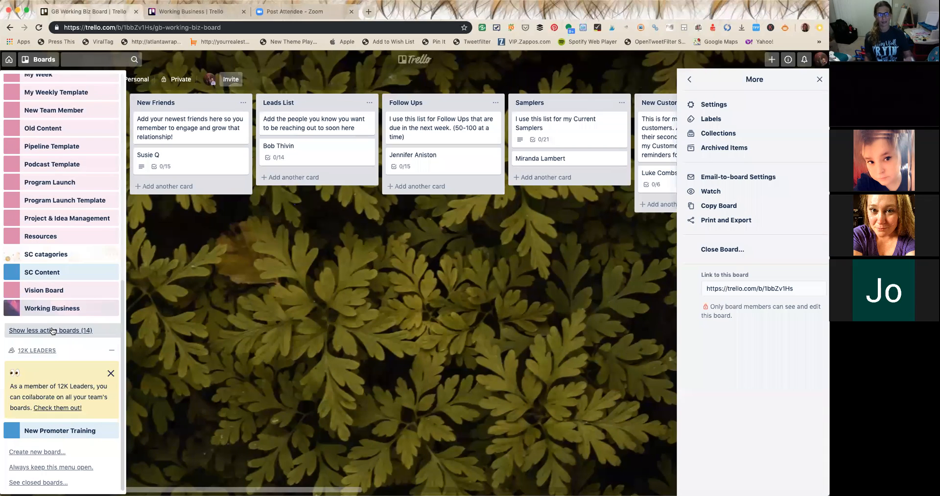
scroll(52, 331, up, 9)
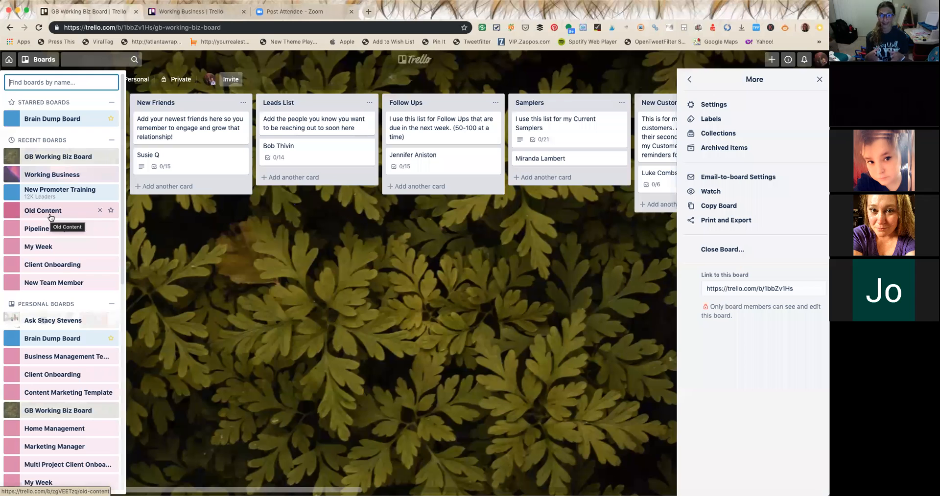
scroll(47, 284, down, 5)
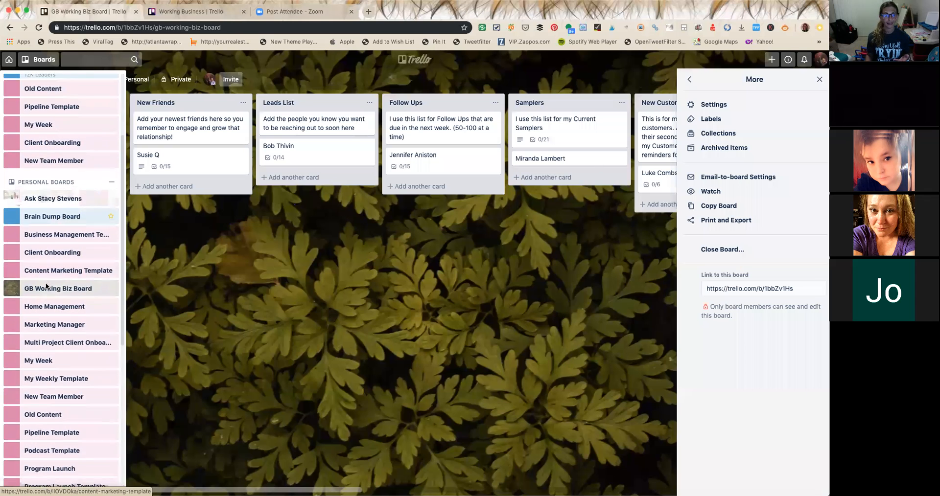
scroll(47, 367, down, 3)
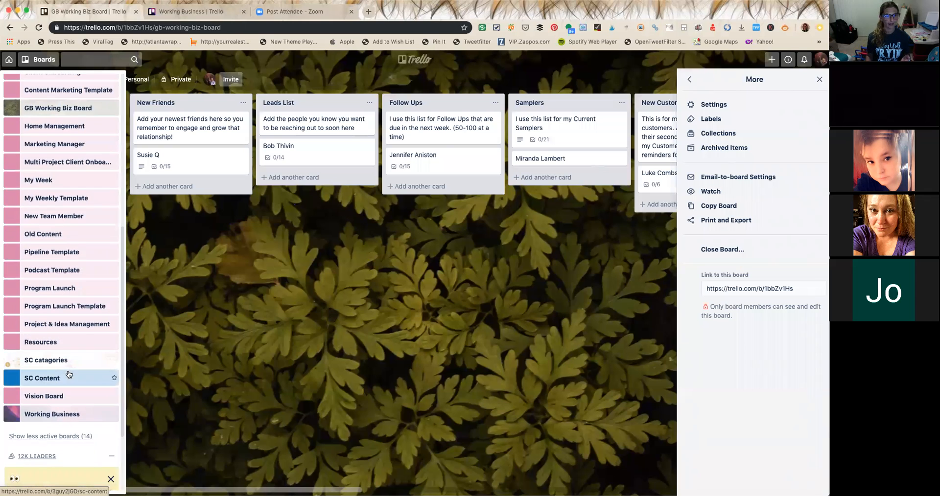
click(46, 364)
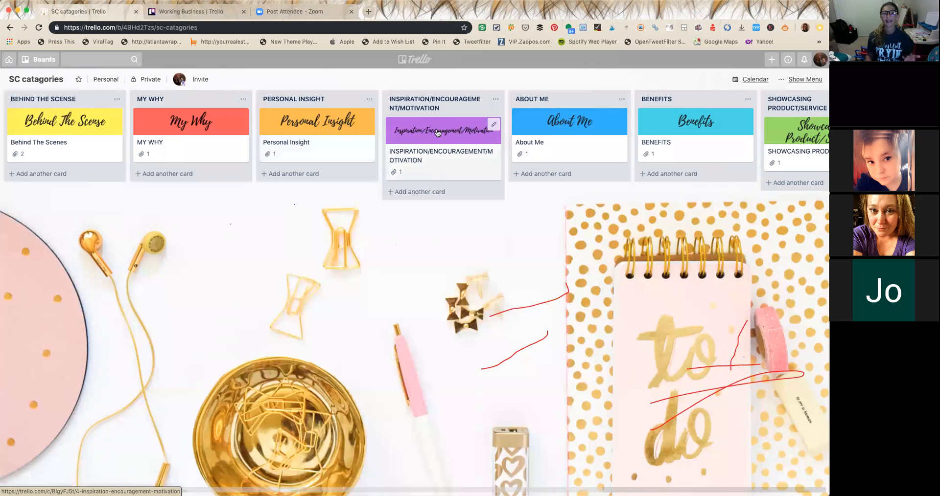
scroll(548, 142, right, 10)
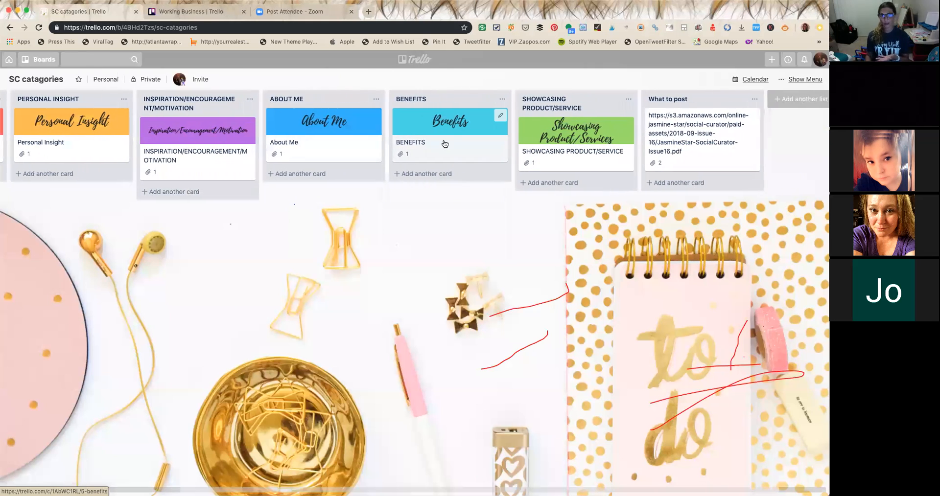
scroll(444, 144, right, 3)
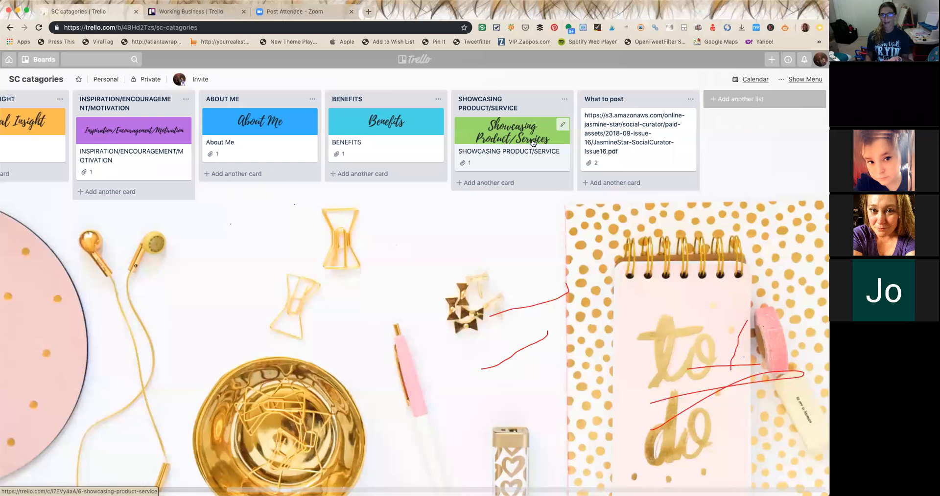
Open the SC Content board and look through the cards in its Captions list.
click(28, 60)
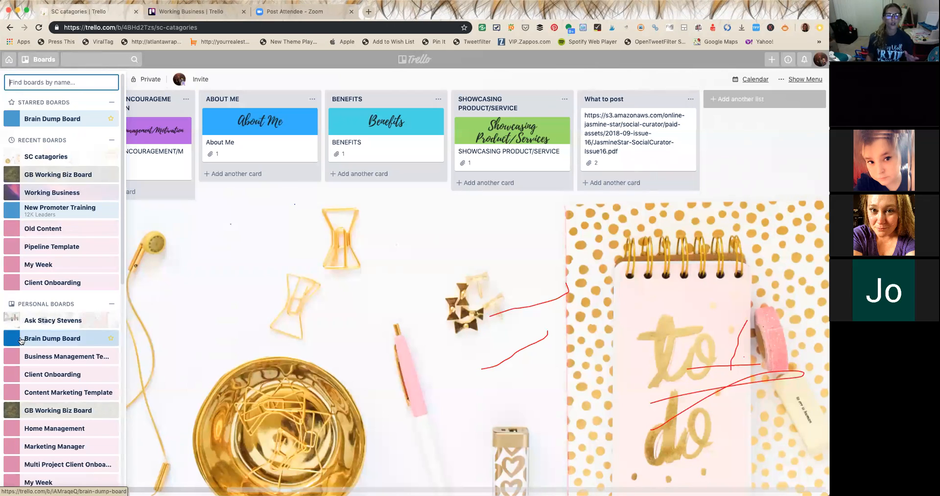
scroll(49, 405, down, 7)
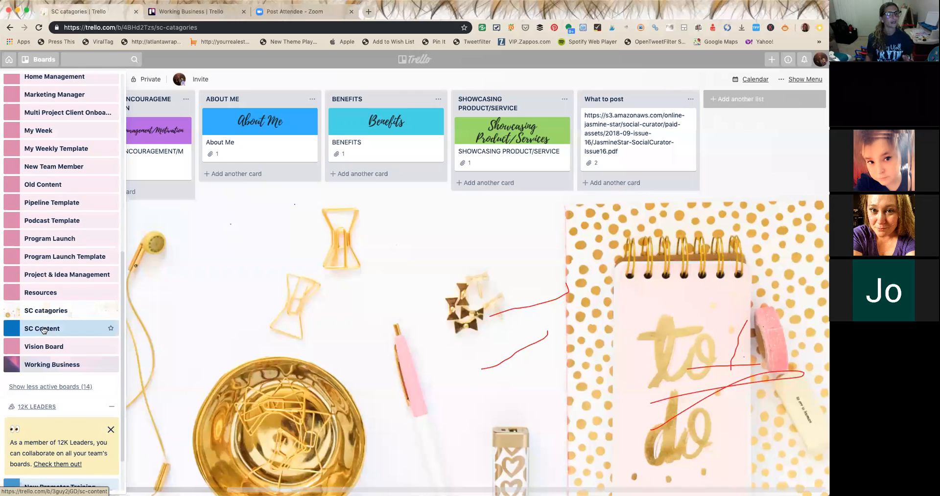
click(43, 330)
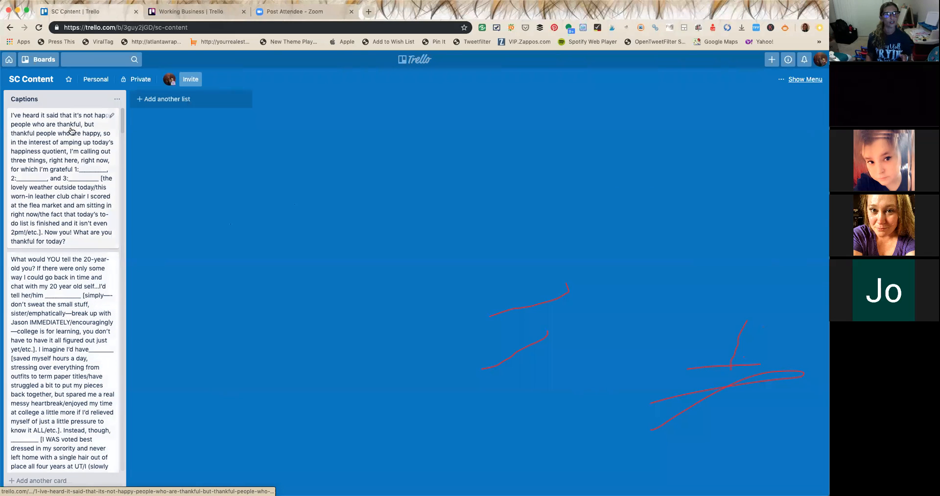
scroll(68, 254, down, 15)
scroll(67, 253, down, 15)
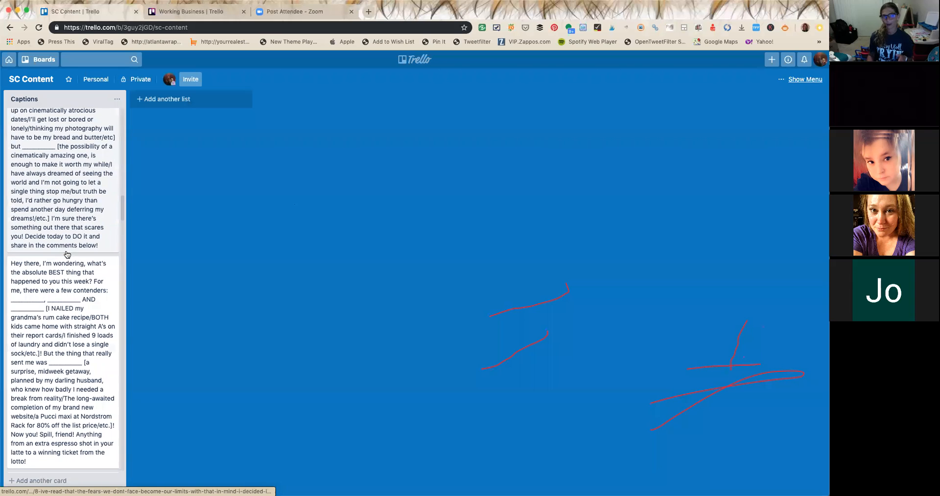
View the Brain Dump Board and return to the GB Working Biz Board.
click(36, 60)
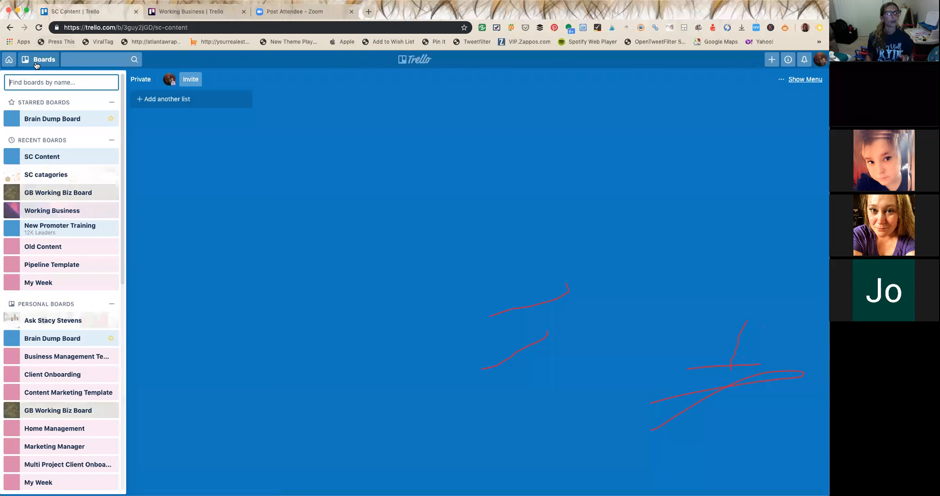
click(51, 340)
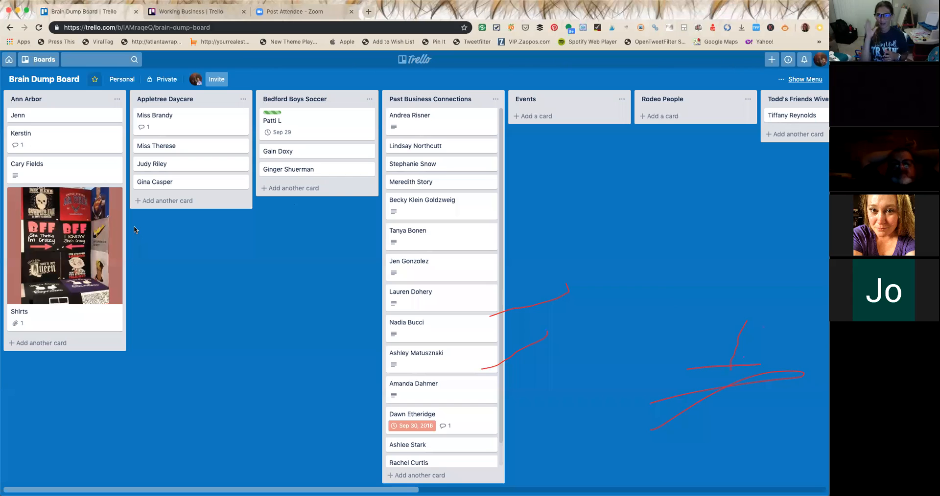
click(35, 62)
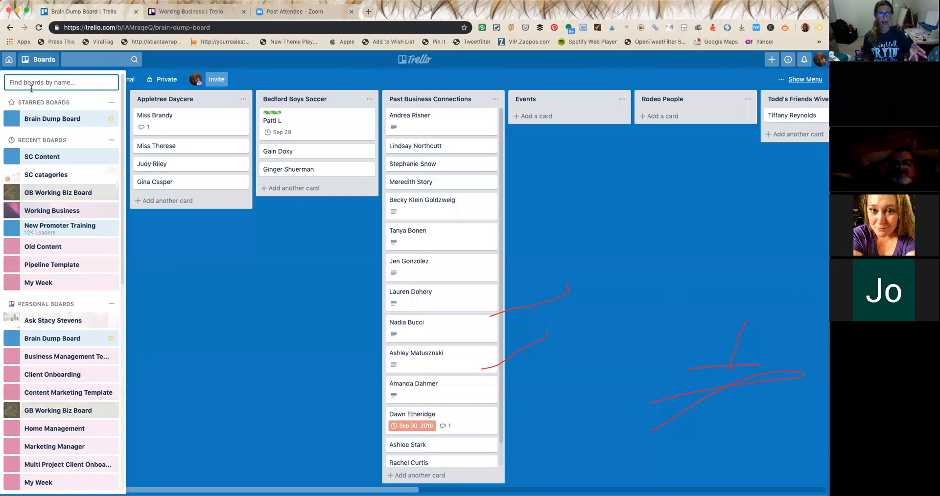
click(45, 198)
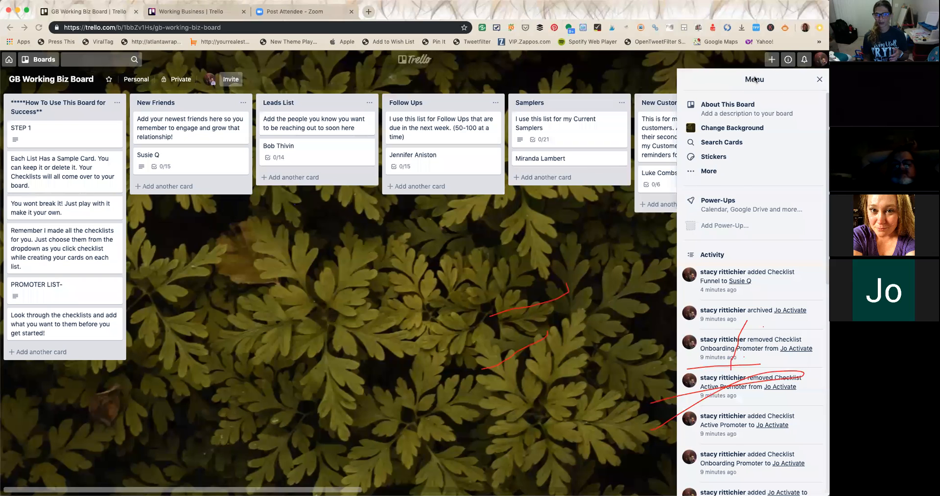
Show the Copy Board options of the GB Working Biz Board again, including Keep Cards, and close the board menu.
click(819, 79)
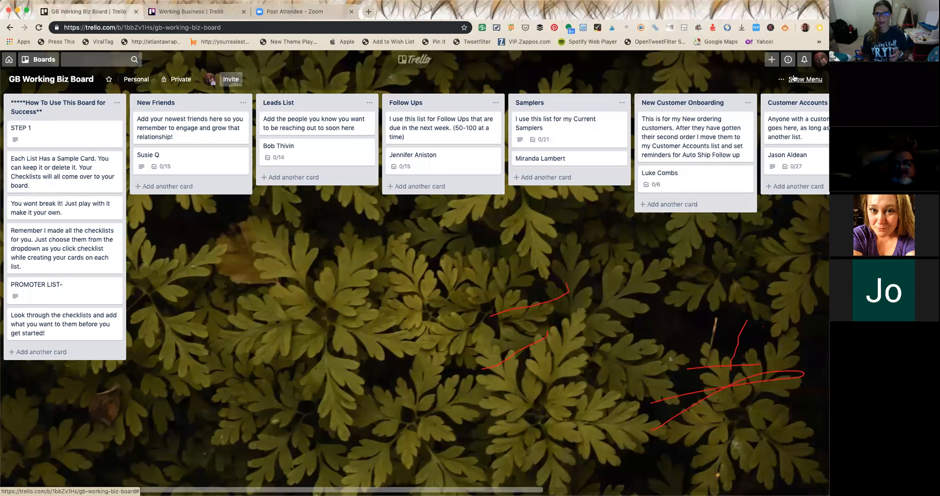
click(803, 79)
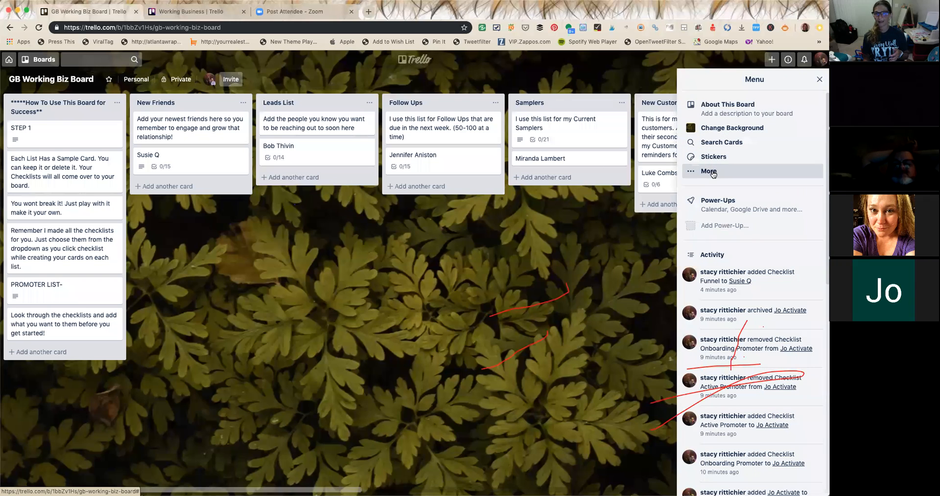
click(708, 171)
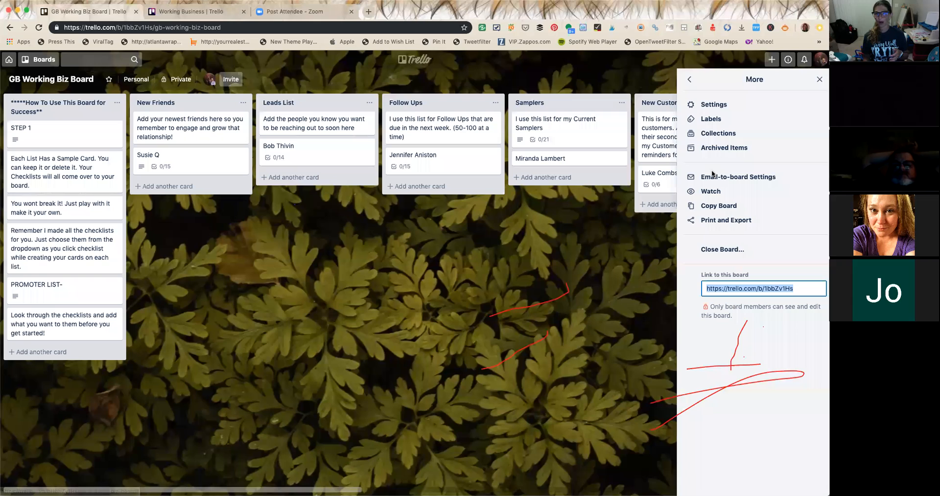
click(706, 211)
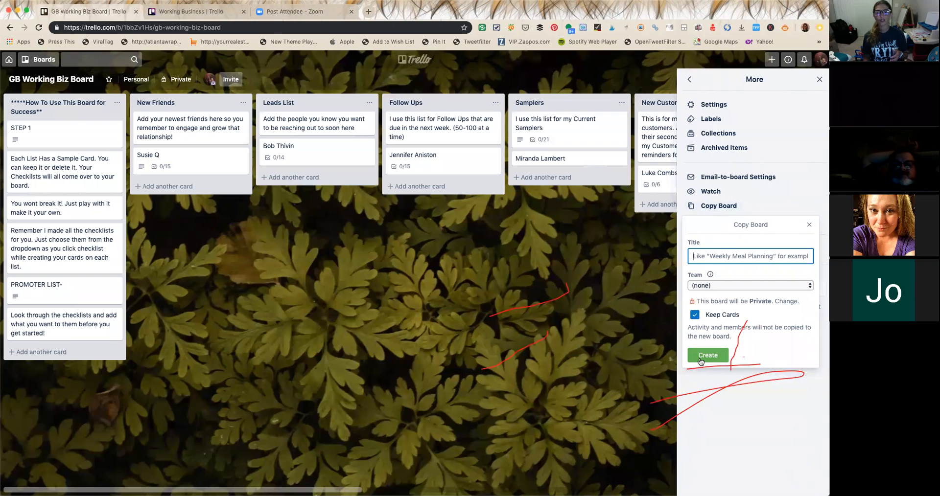
click(820, 80)
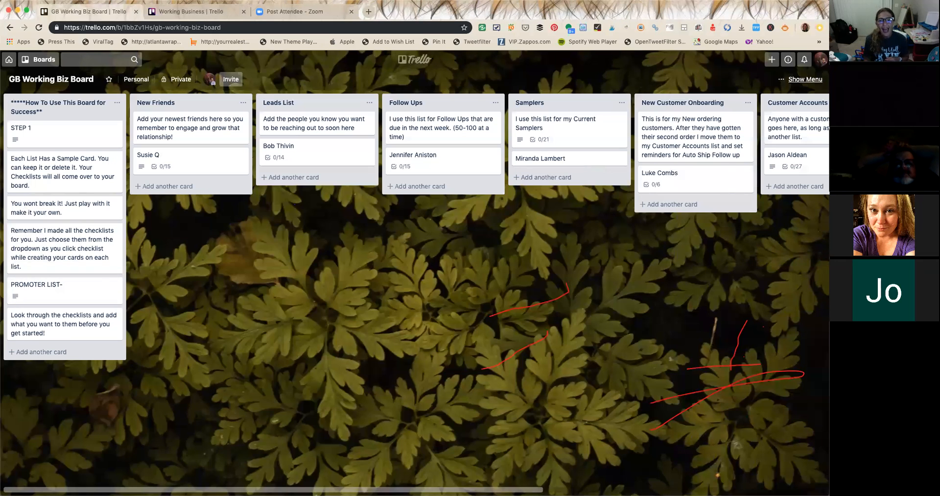
drag(589, 309, 629, 312)
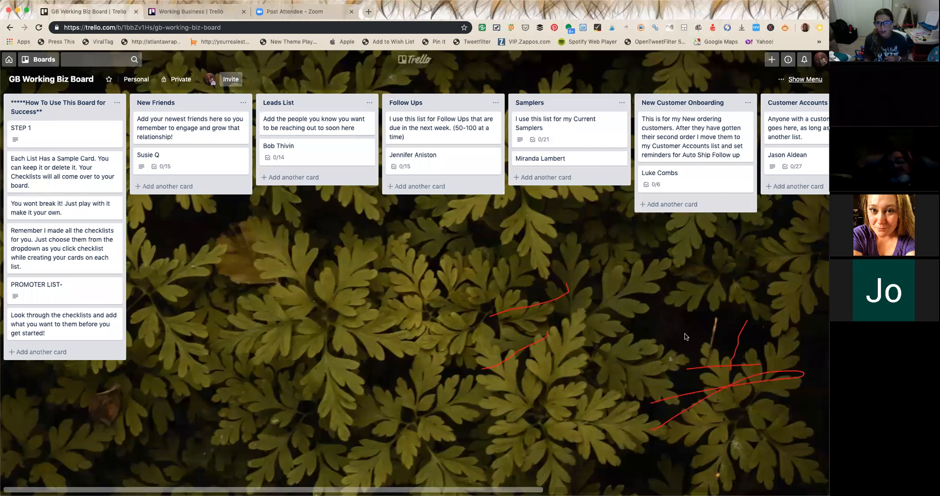
scroll(526, 307, left, 10)
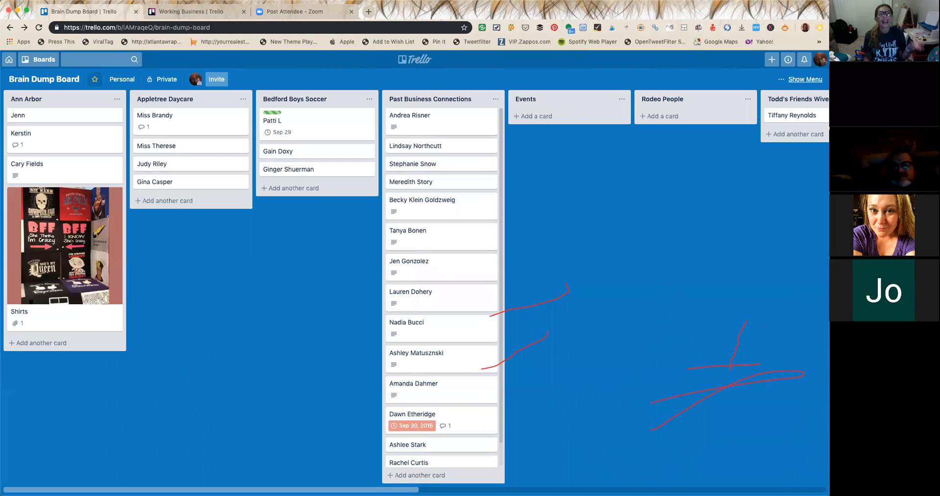
click(42, 60)
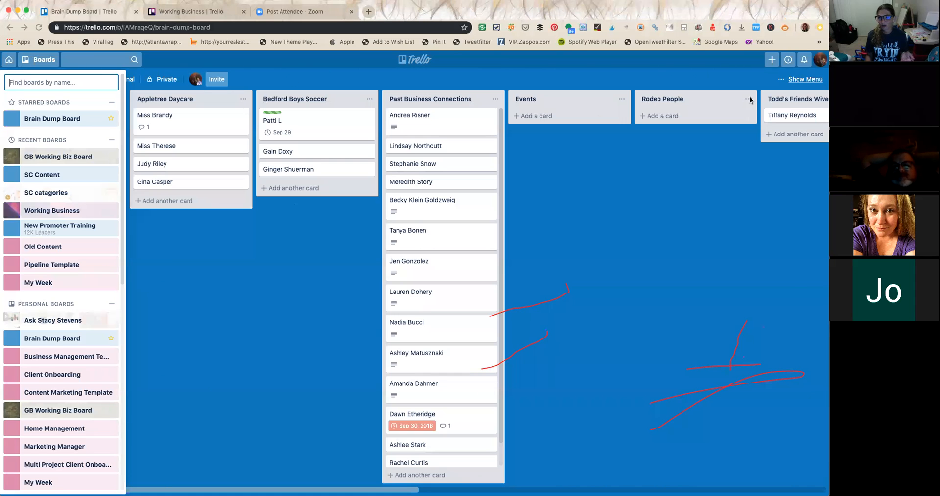
click(47, 157)
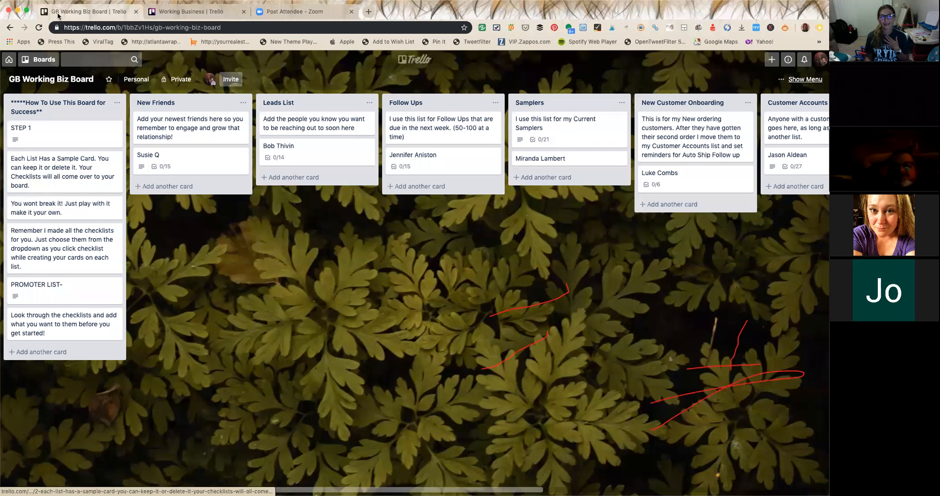
Switch from the GB Working Biz Board to the Working Business board.
click(35, 59)
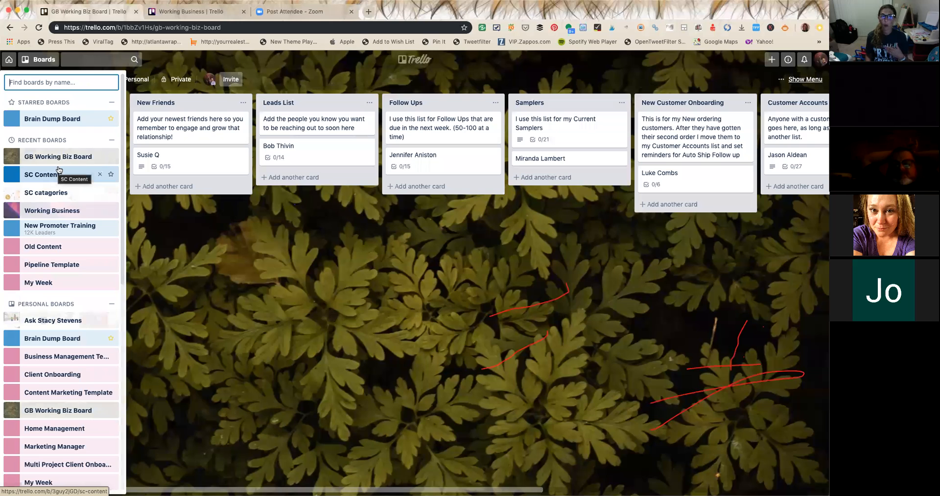
click(54, 211)
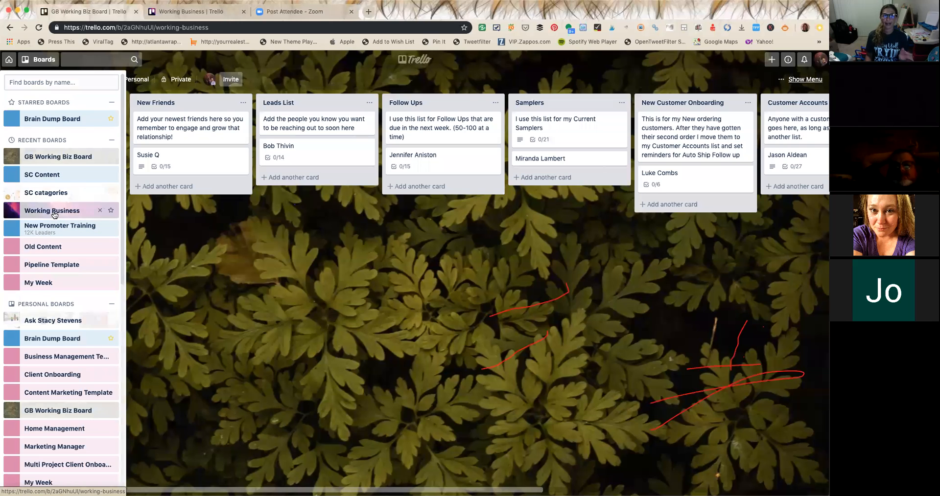